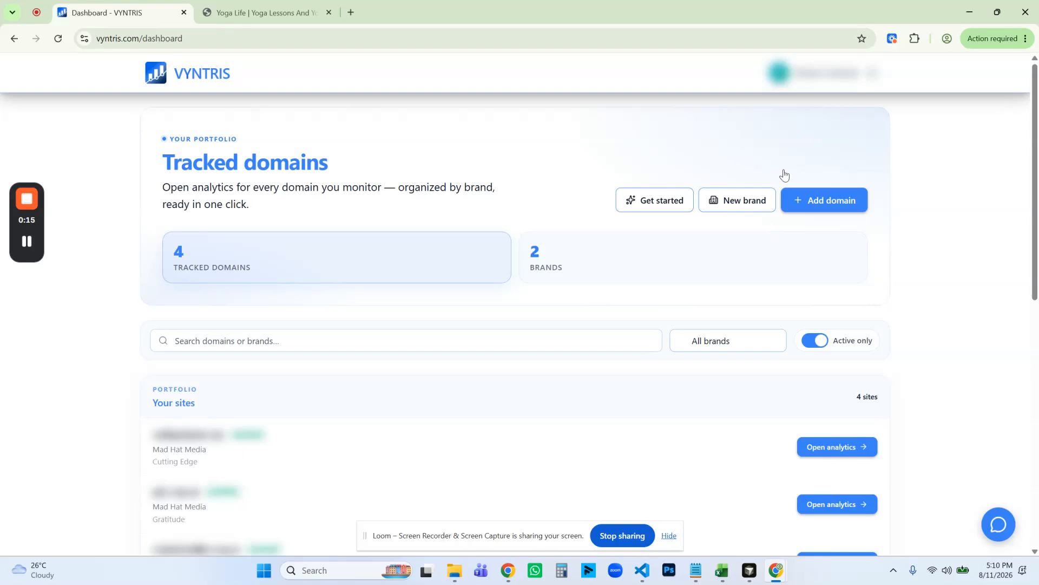
# - Start adding a new domain analytics account under the Mad Hat Media brand
pyautogui.click(831, 204)
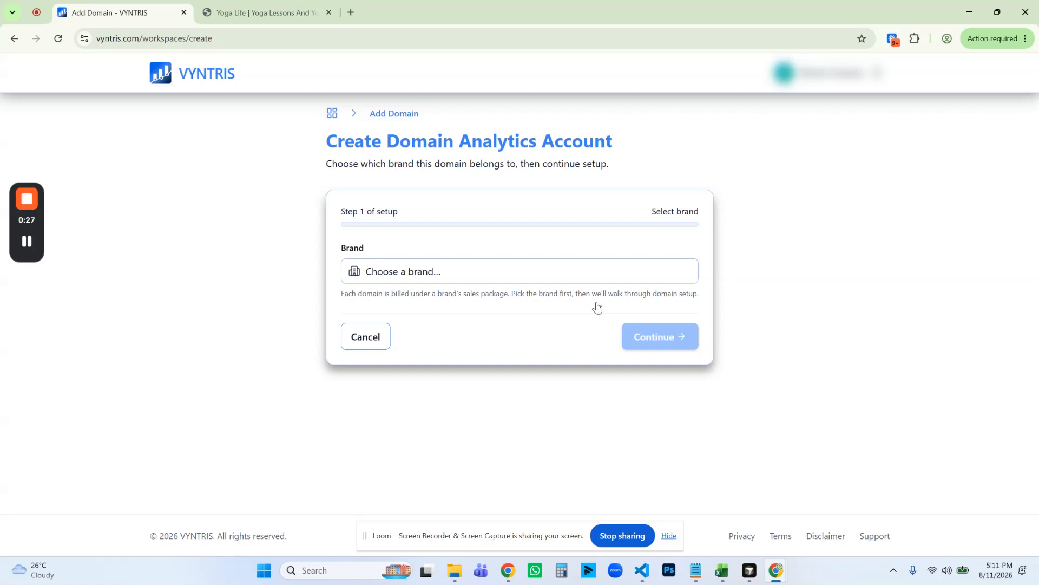
pyautogui.click(454, 275)
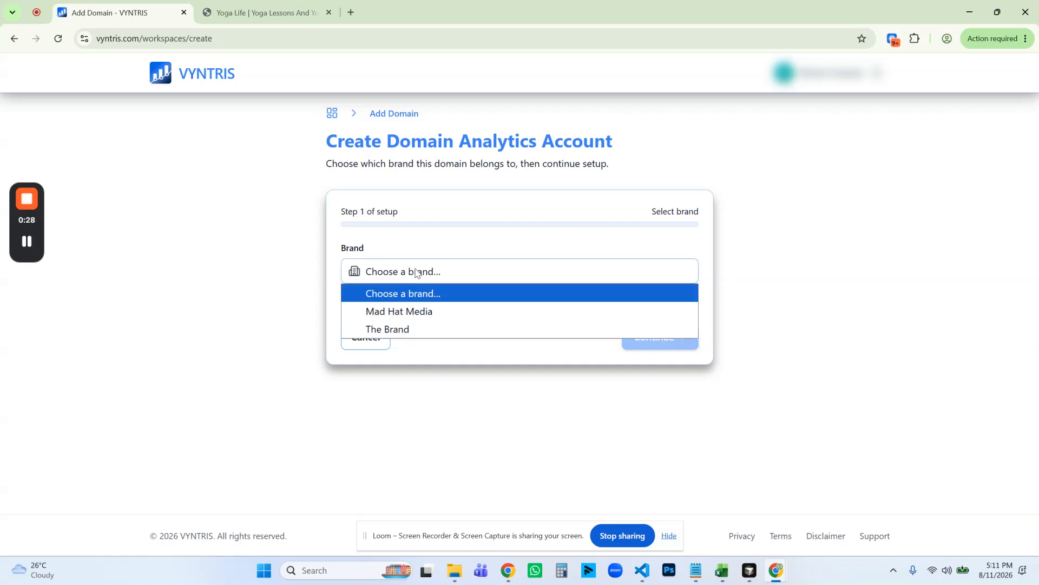
pyautogui.click(419, 318)
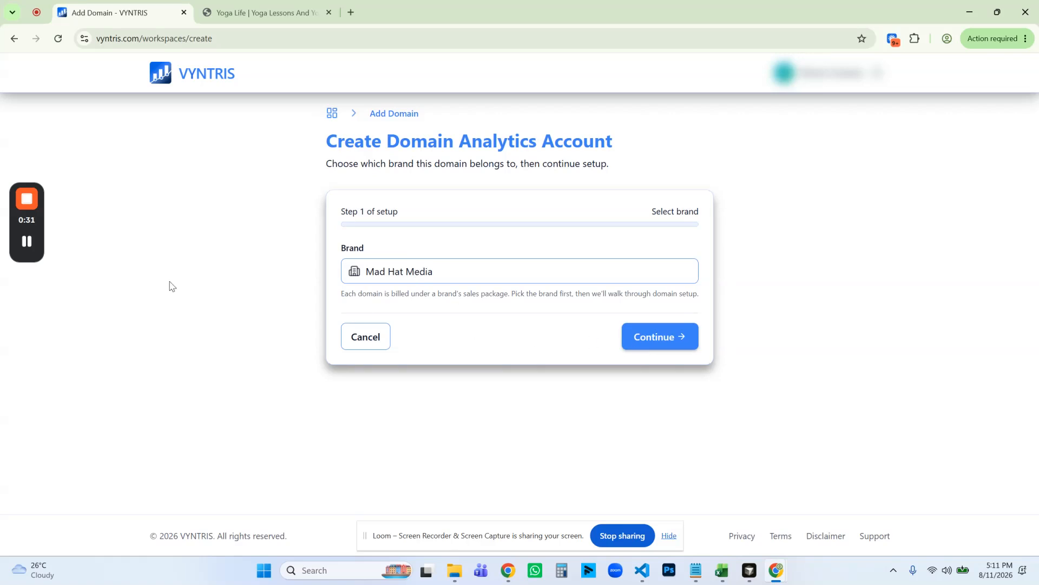
pyautogui.click(27, 242)
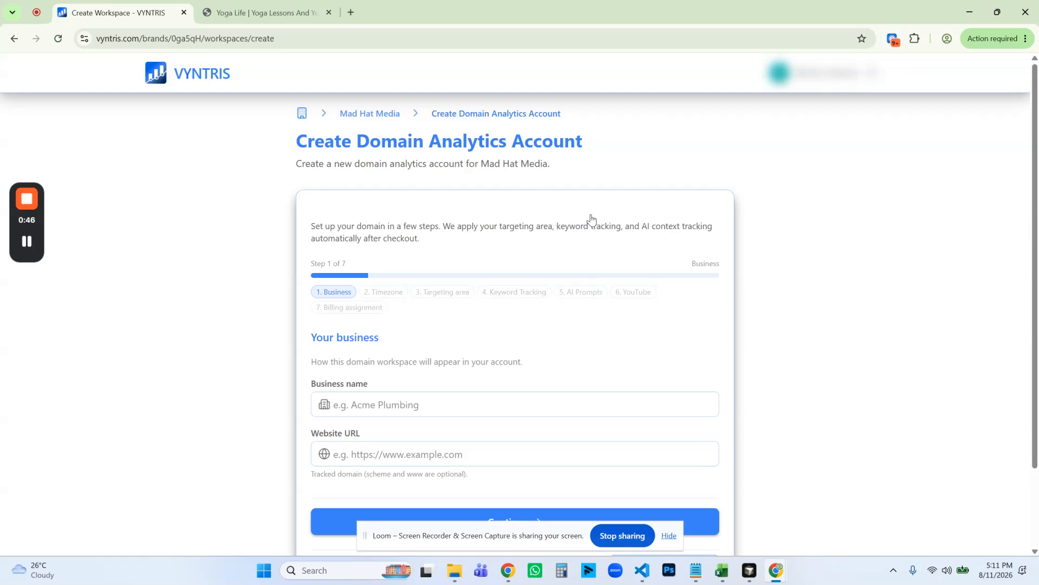
# - Enter Yoga Life Lessons as the business name
pyautogui.click(450, 403)
pyautogui.write('Yoga')
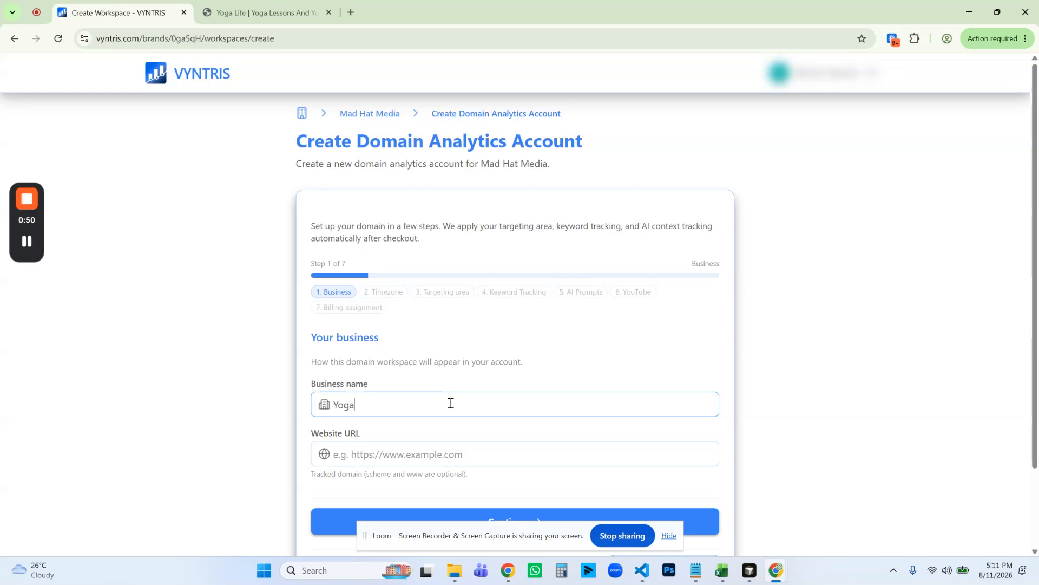
pyautogui.write(' Life Lessons')
pyautogui.click(255, 14)
pyautogui.click(216, 47)
pyautogui.hotkey('ctrl', 'c')
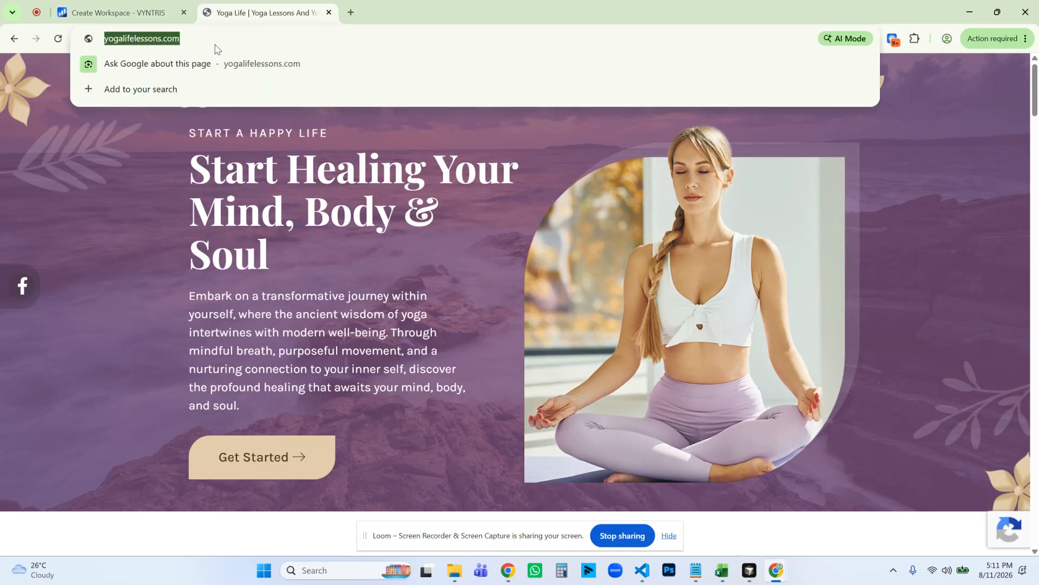
pyautogui.hotkey('ctrl', 'shift', 'Tab')
pyautogui.click(413, 454)
pyautogui.hotkey('ctrl', 'v')
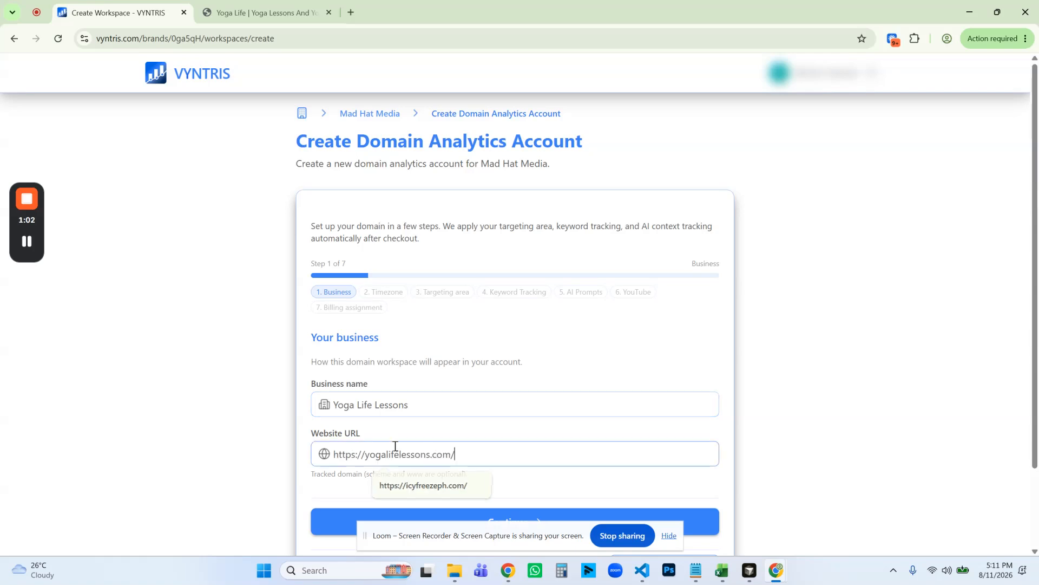
pyautogui.click(251, 429)
pyautogui.scroll(-2, 705, 388)
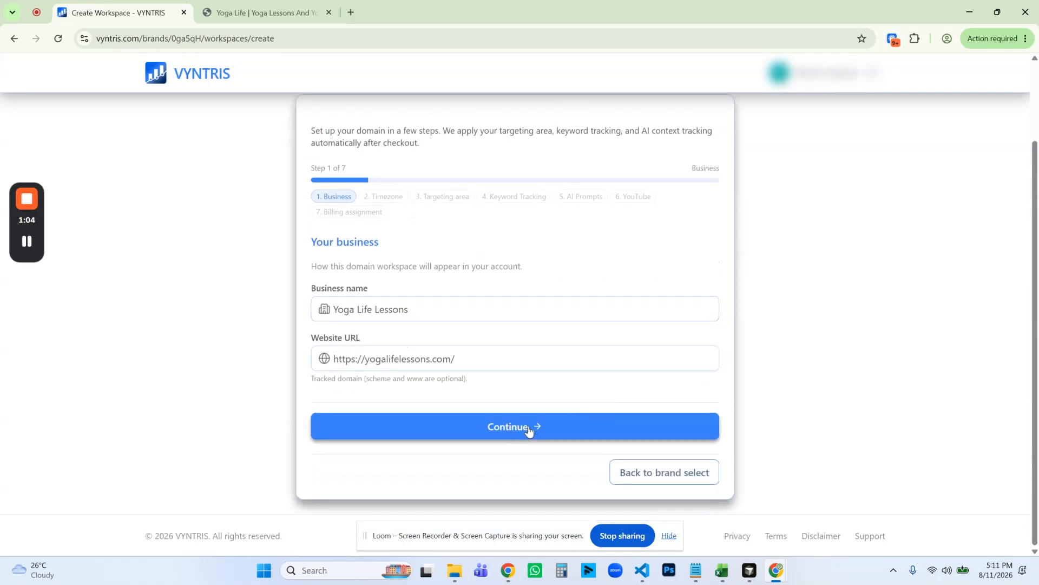
pyautogui.click(529, 430)
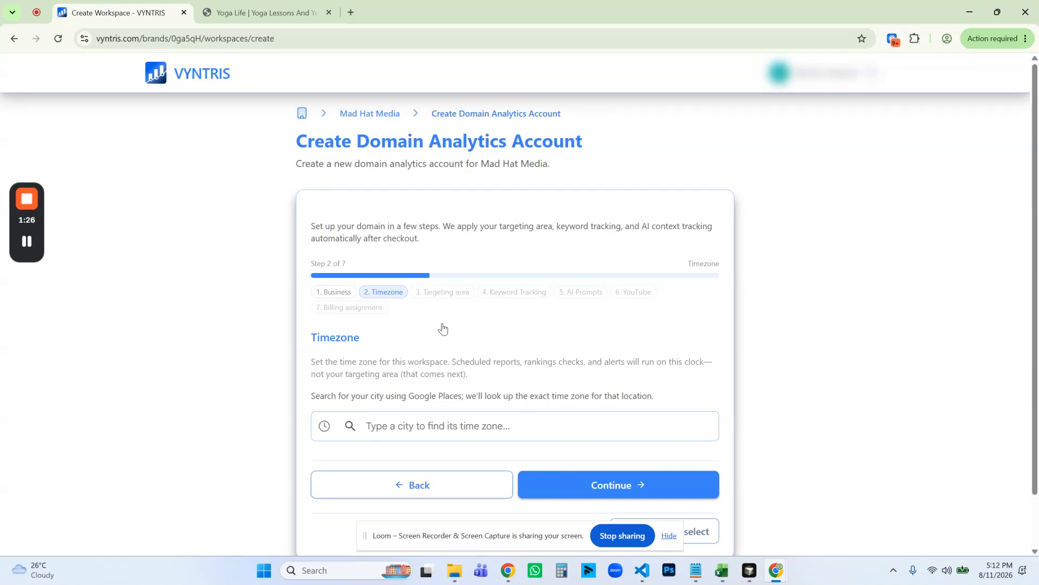
# - Set the workspace time zone by the city Dallas, TX, USA and continue to the targeting area
pyautogui.click(408, 426)
pyautogui.write('Da')
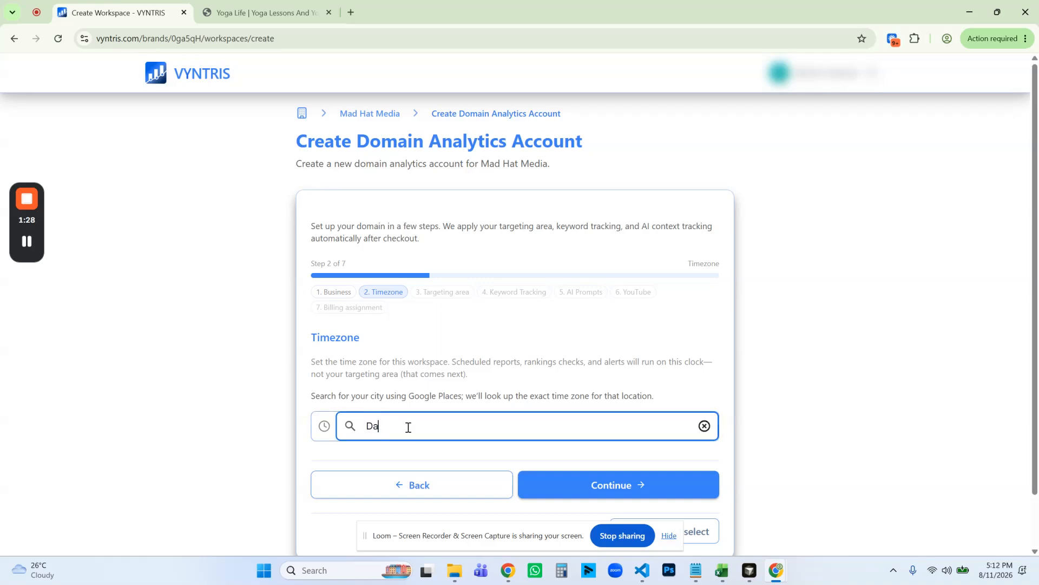
pyautogui.write('llas')
pyautogui.click(387, 458)
pyautogui.scroll(-1, 481, 386)
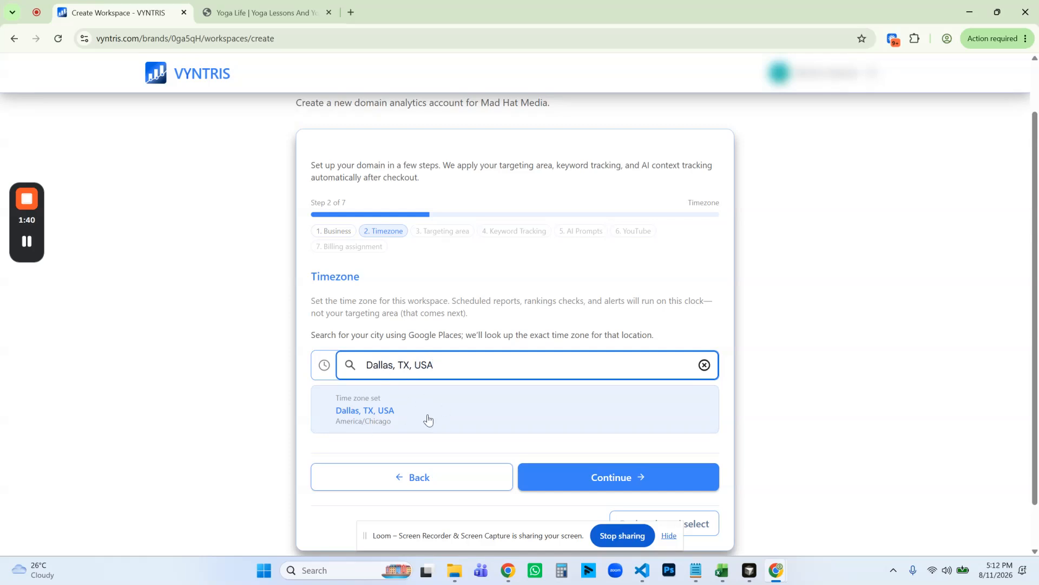
pyautogui.click(620, 476)
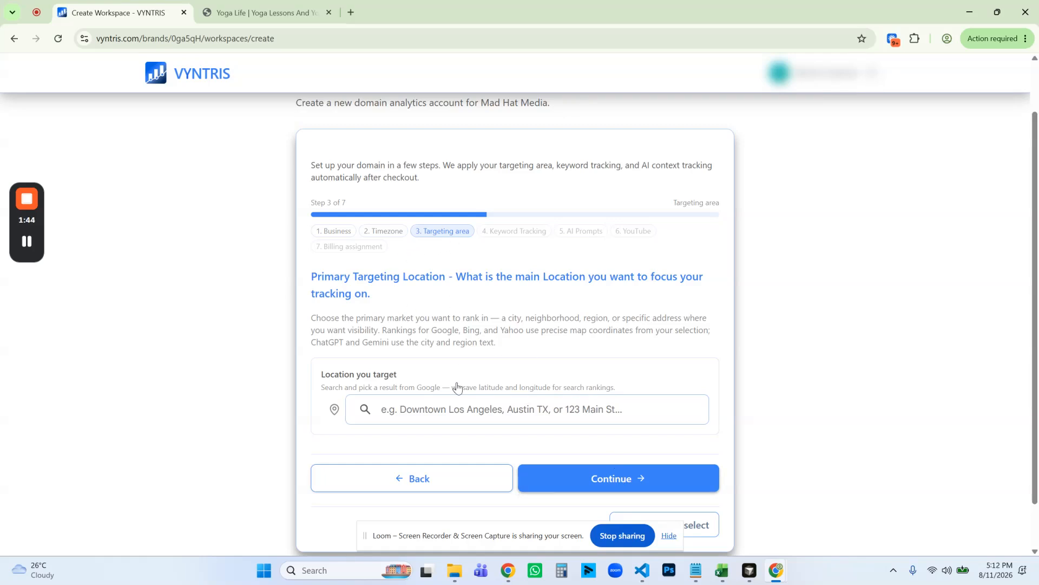
# - Set the primary targeting location to Dallas, TX, USA and continue to keyword tracking
pyautogui.click(464, 410)
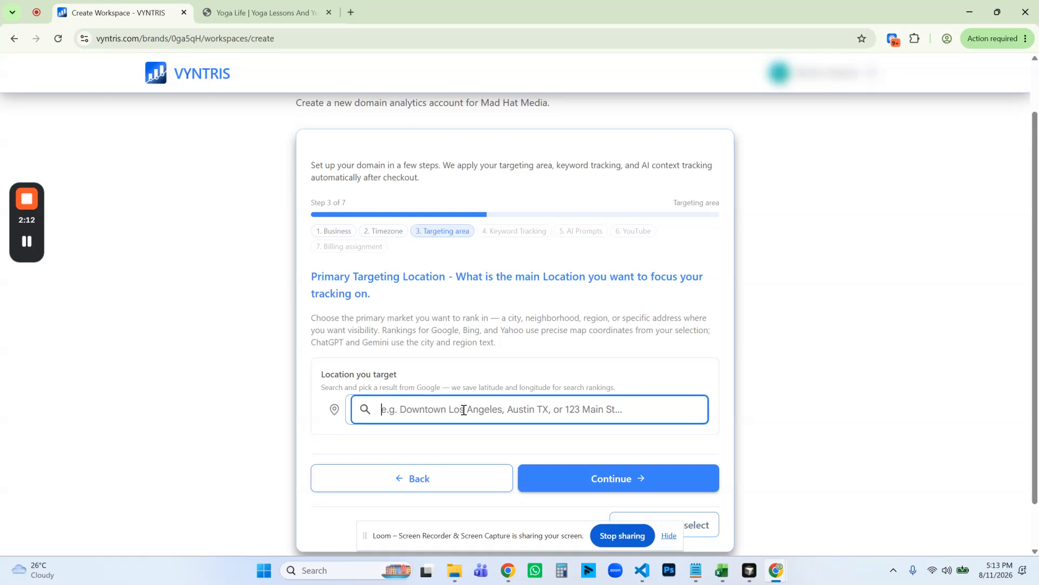
pyautogui.write('Dallas')
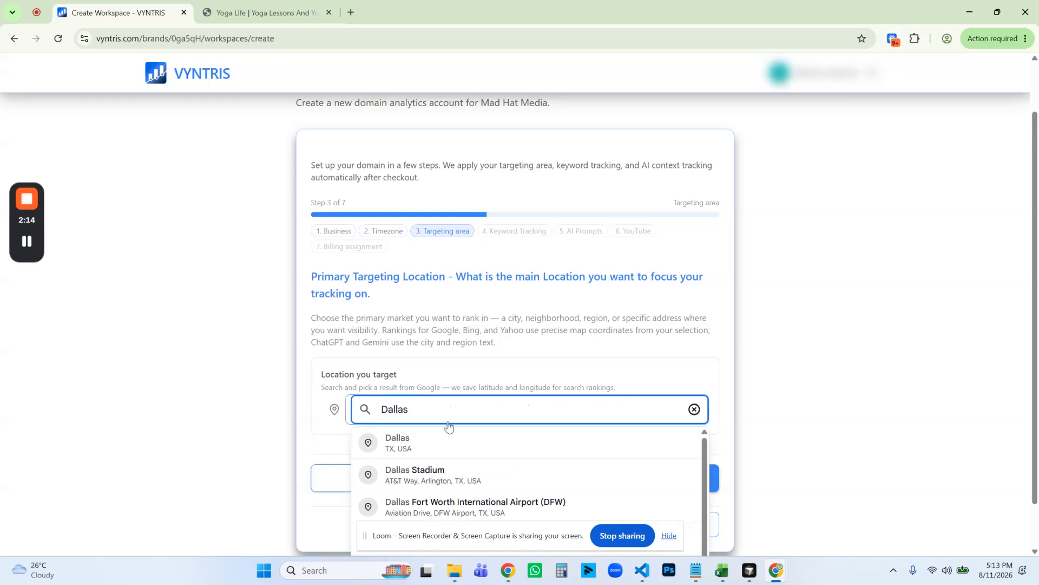
pyautogui.click(425, 449)
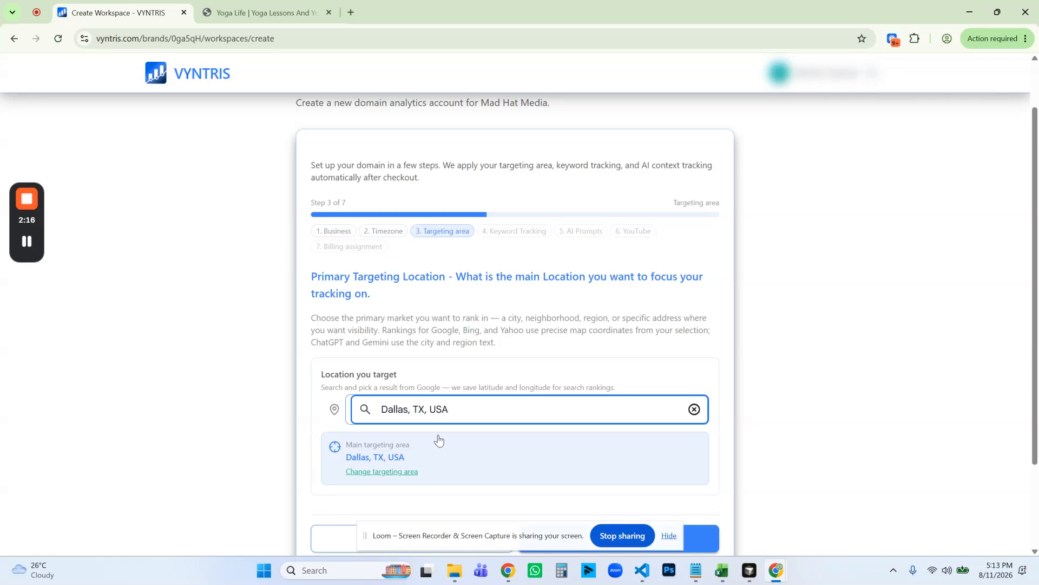
pyautogui.scroll(-1, 494, 368)
pyautogui.click(635, 480)
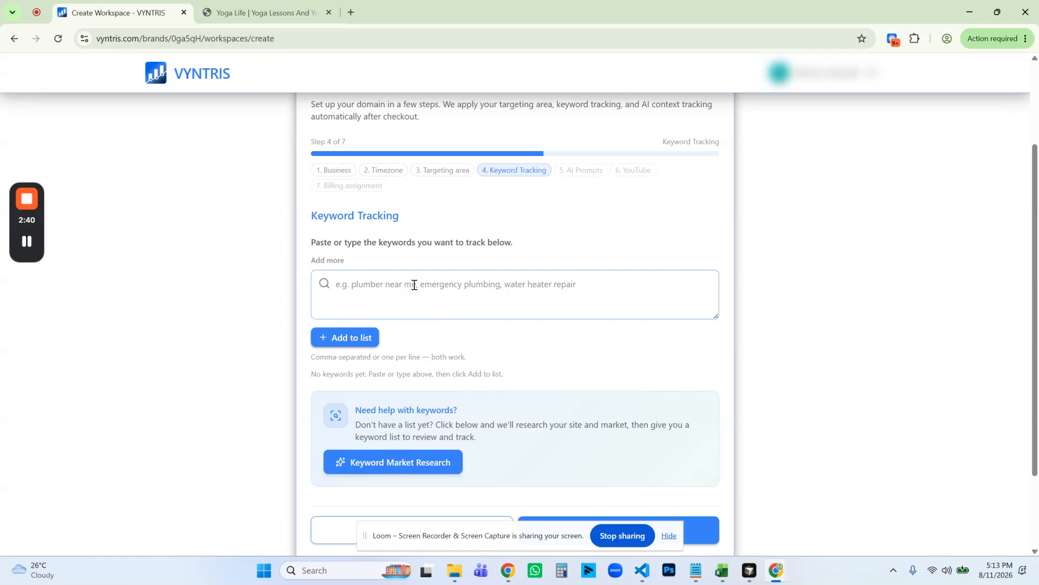
# - Add the keyword Yoga to the tracking list
pyautogui.write('Y')
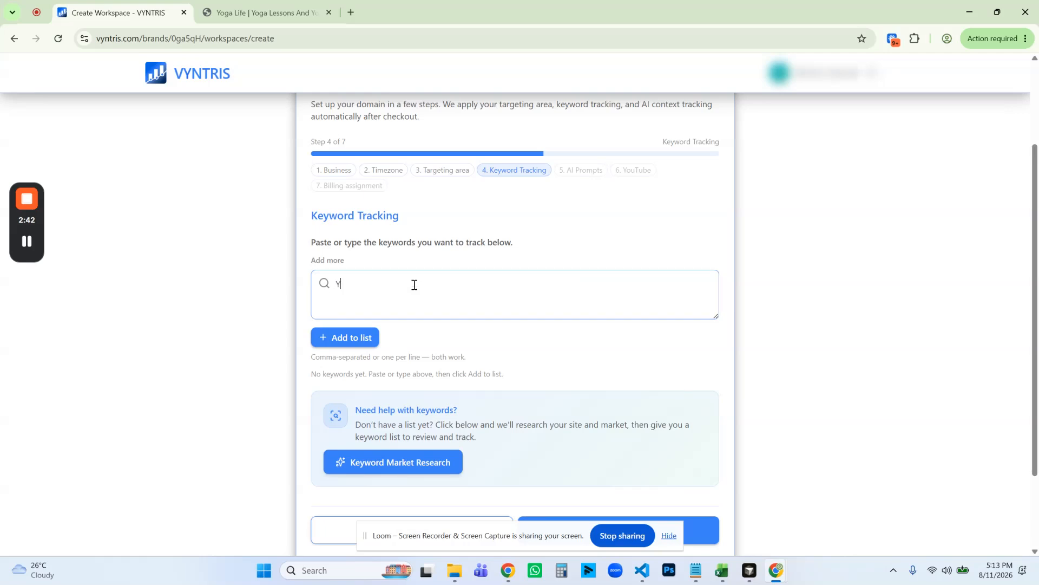
pyautogui.write('o')
pyautogui.press('BackSpace')
pyautogui.write('oga')
pyautogui.click(346, 338)
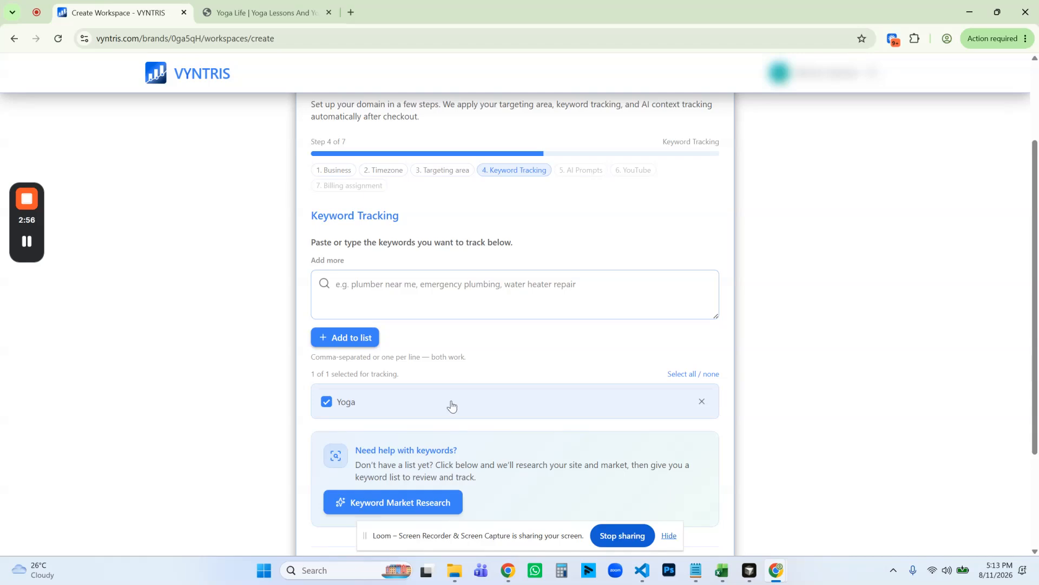
# - Open Keyword Market Research and go to its business and market profile section
pyautogui.scroll(-2, 455, 400)
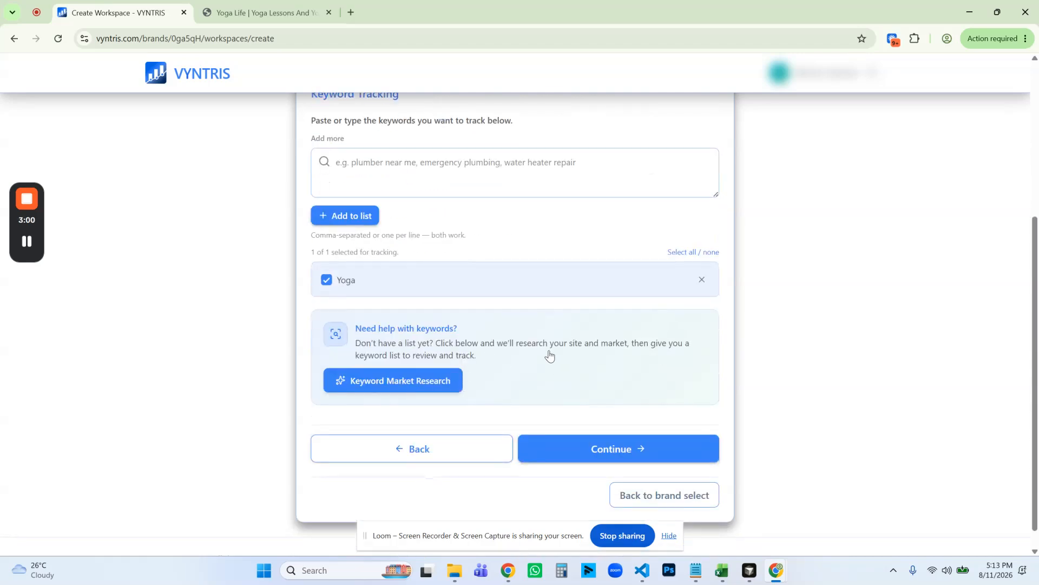
pyautogui.click(418, 388)
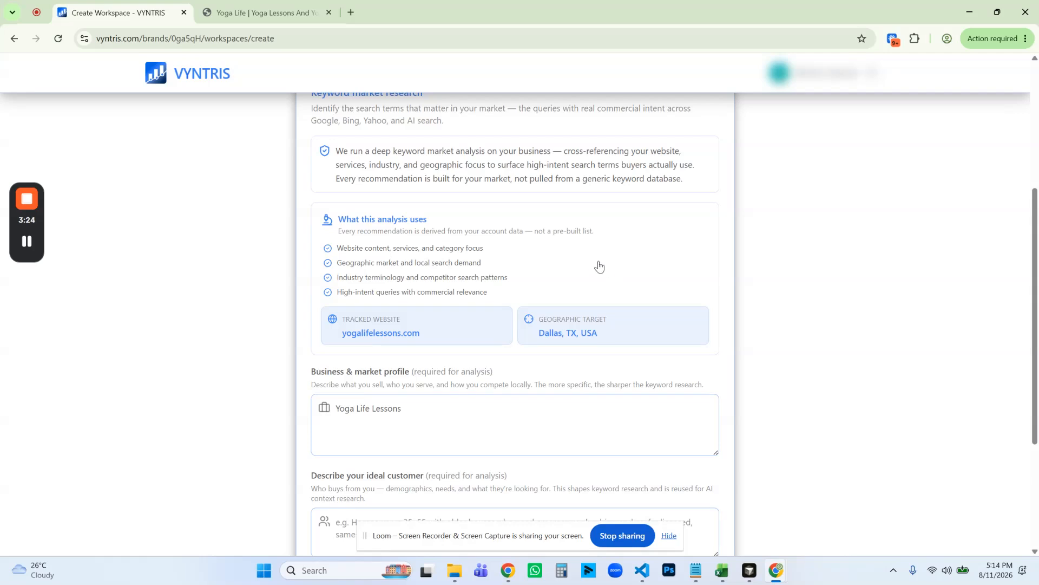
pyautogui.scroll(-1, 458, 331)
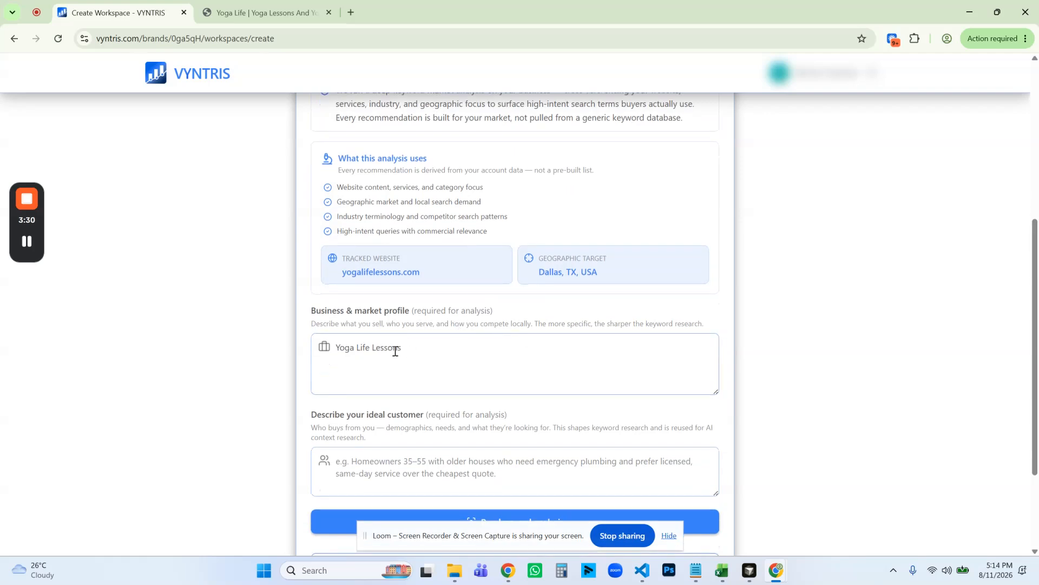
# - Replace the business and market profile with the Yoga Life homepage's "Start Healing Your Mind, Body & Soul" heading and intro paragraph
pyautogui.click(263, 17)
pyautogui.moveTo(192, 159); pyautogui.dragTo(360, 420)
pyautogui.hotkey('ctrl', 'c')
pyautogui.rightClick(362, 335)
pyautogui.click(379, 350)
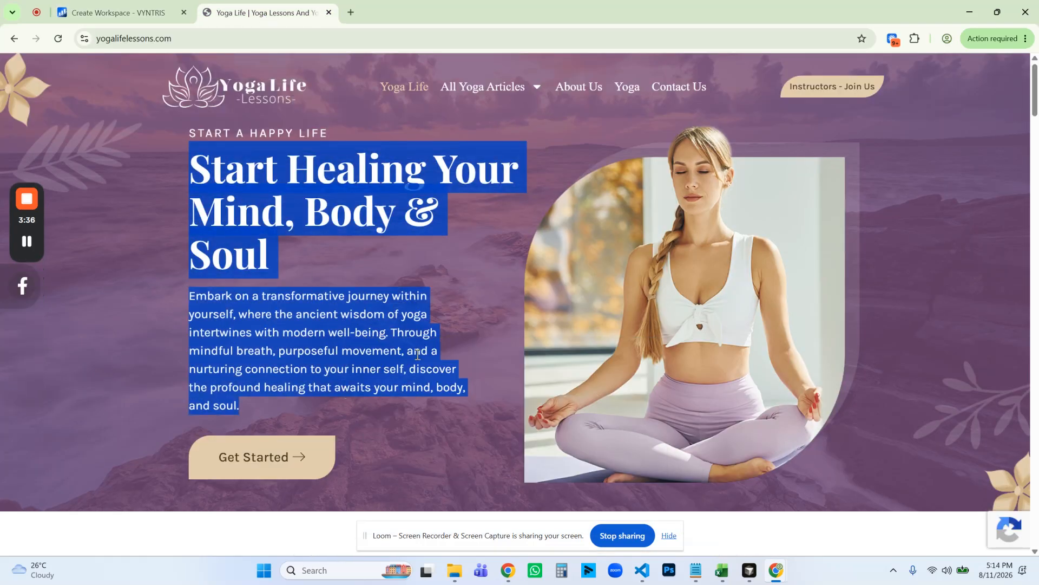
pyautogui.click(120, 16)
pyautogui.tripleClick(411, 352)
pyautogui.hotkey('ctrl', 'v')
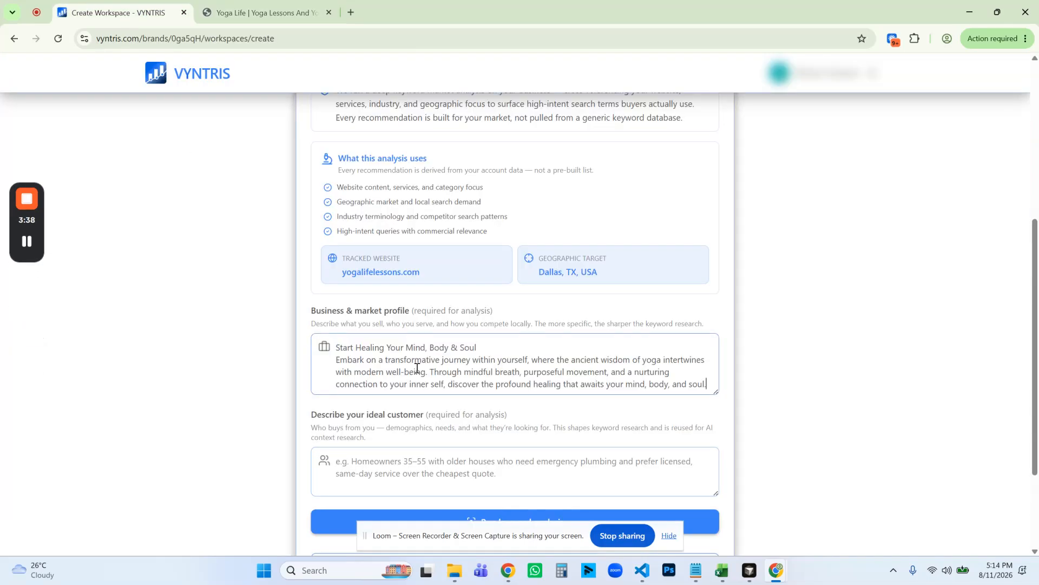
pyautogui.scroll(-1, 436, 364)
pyautogui.scroll(1, 436, 364)
# - Append the Yoga Life site's services text, from "Practice Whereever You Want Whenever You Need" through Hatha Yoga, to the business and market profile
pyautogui.click(259, 16)
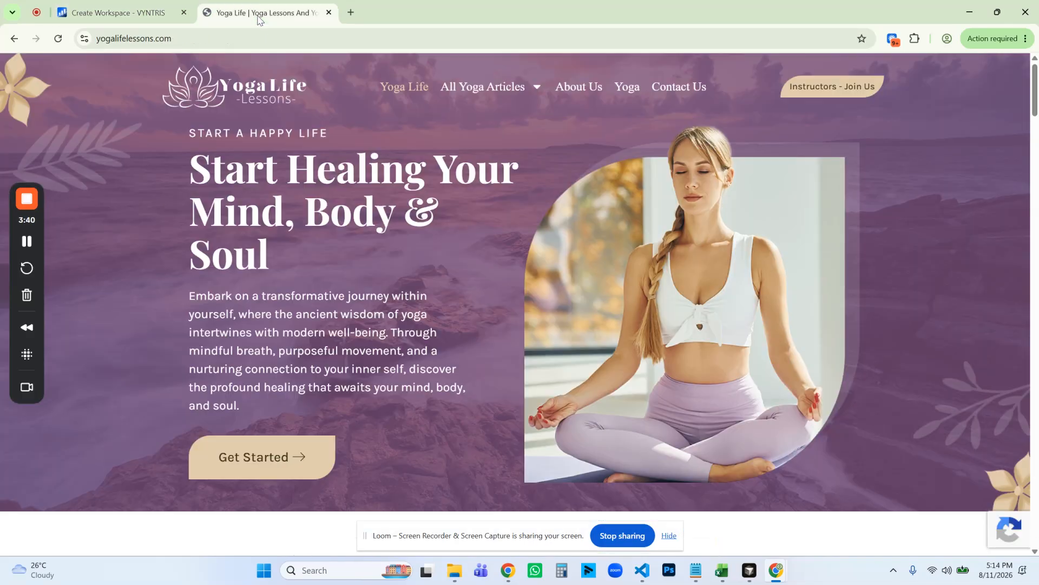
pyautogui.scroll(-8, 425, 280)
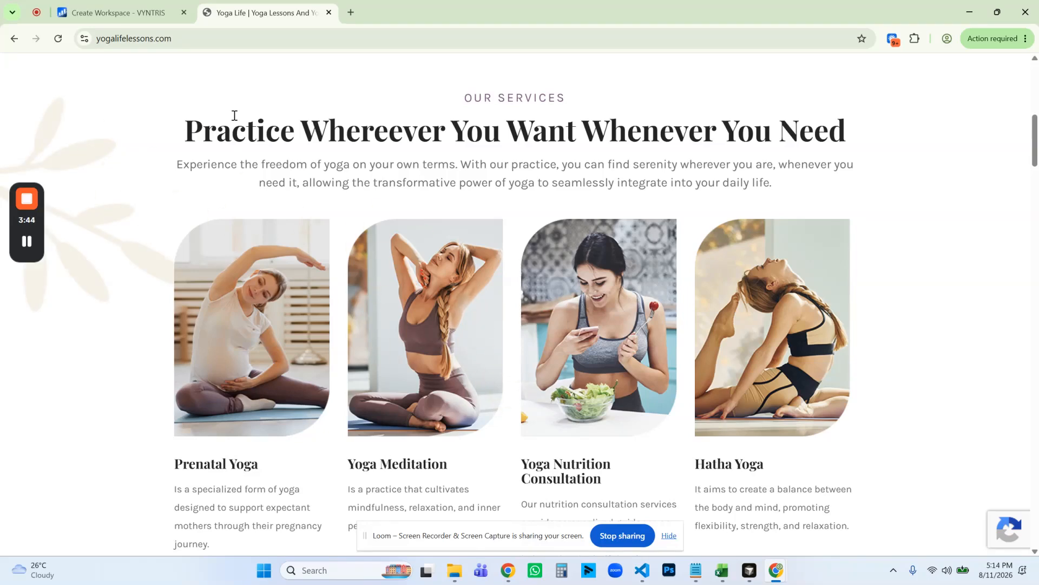
pyautogui.moveTo(193, 132); pyautogui.dragTo(868, 353)
pyautogui.scroll(-3, 488, 260)
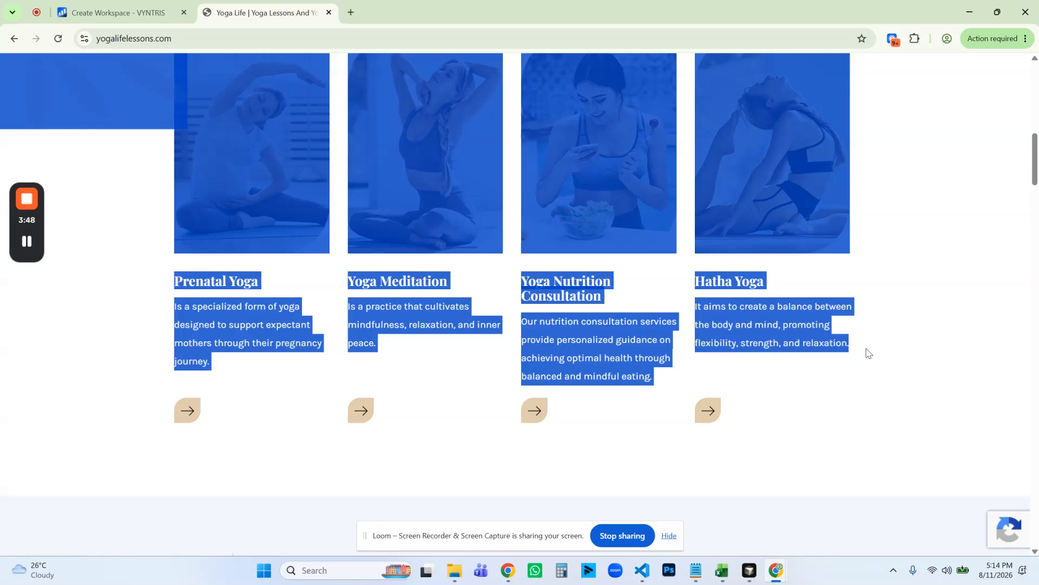
pyautogui.click(130, 13)
pyautogui.scroll(-3, 603, 371)
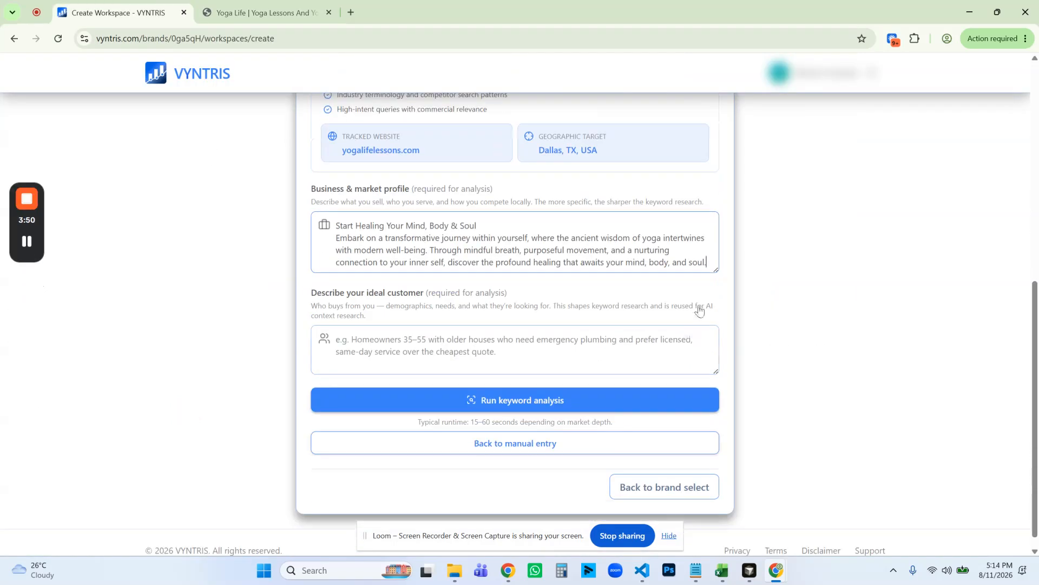
pyautogui.hotkey('ctrl', 'v')
pyautogui.scroll(3, 408, 258)
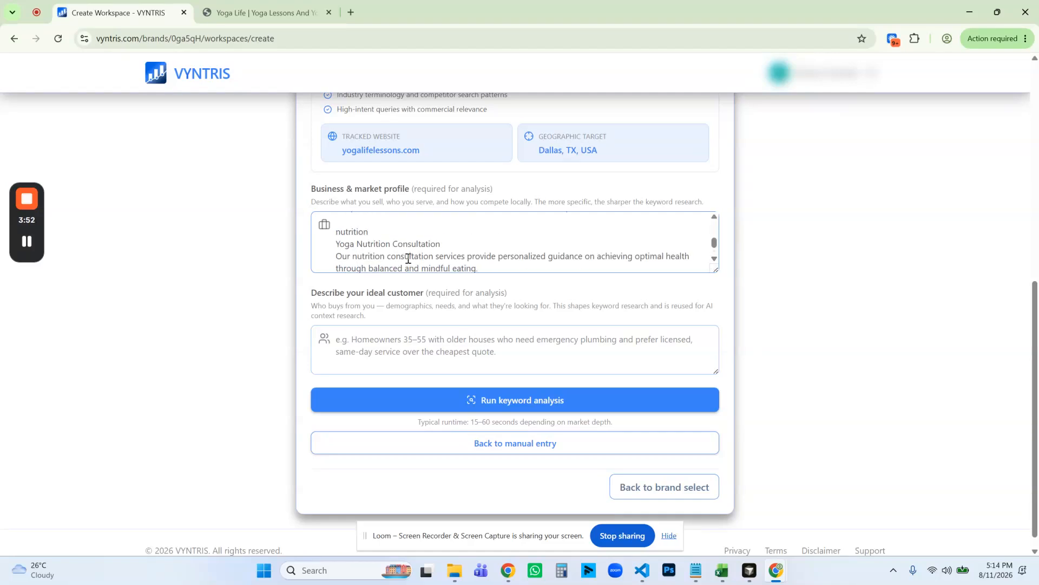
pyautogui.scroll(5, 408, 258)
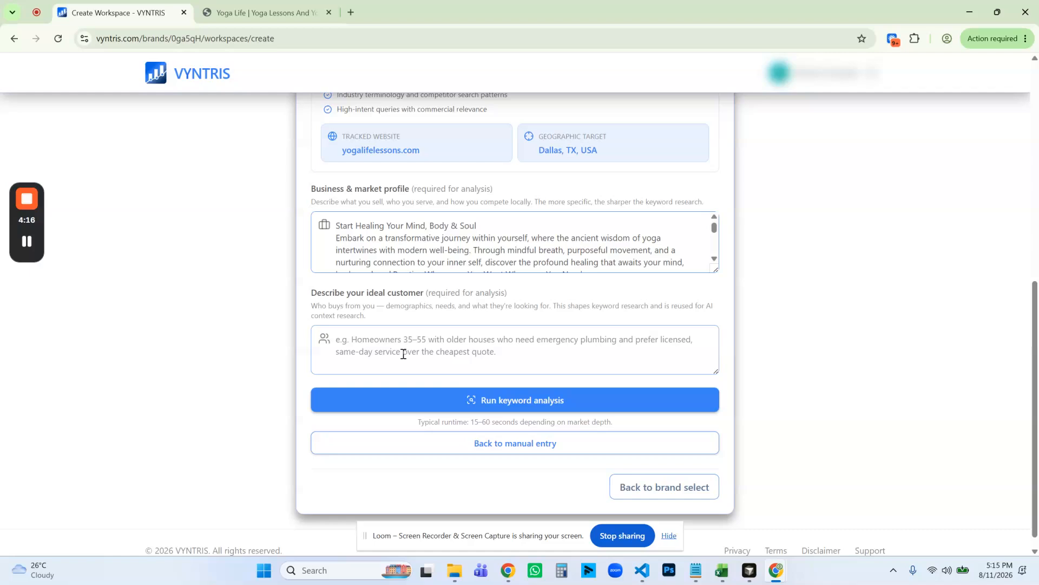
pyautogui.click(469, 348)
pyautogui.write('I would li')
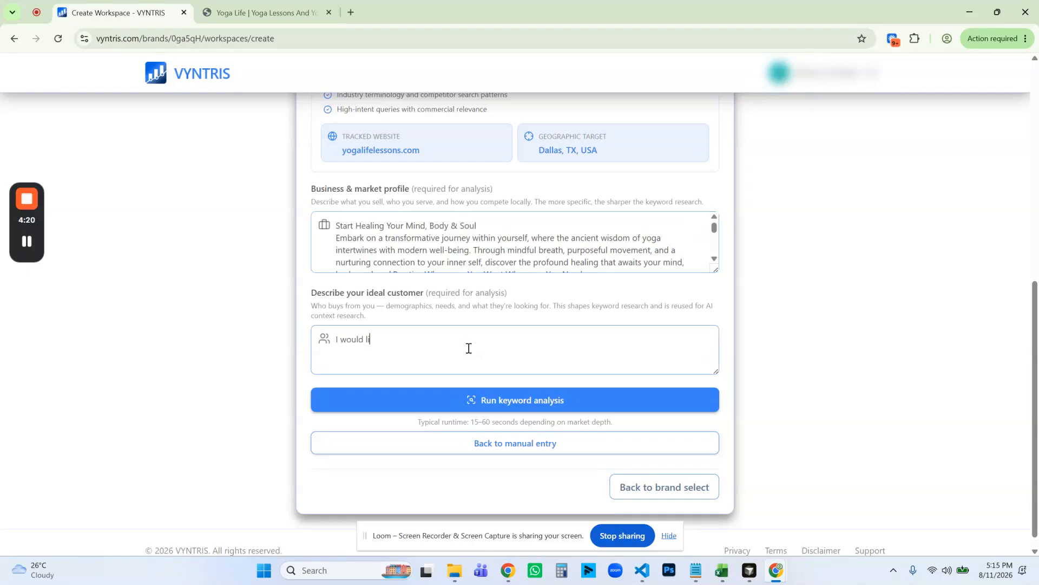
pyautogui.hotkey('ctrl', 'a')
pyautogui.press('BackSpace')
# - Describe the ideal customer as "Our primary customer is women between the ages of 21 and 35 who want to take yoga lessons multiple times per week."
pyautogui.write('Qu ')
pyautogui.write('r pri')
pyautogui.write('mary customer is ')
pyautogui.write('women ')
pyautogui.write('between the ages ')
pyautogui.write('of ')
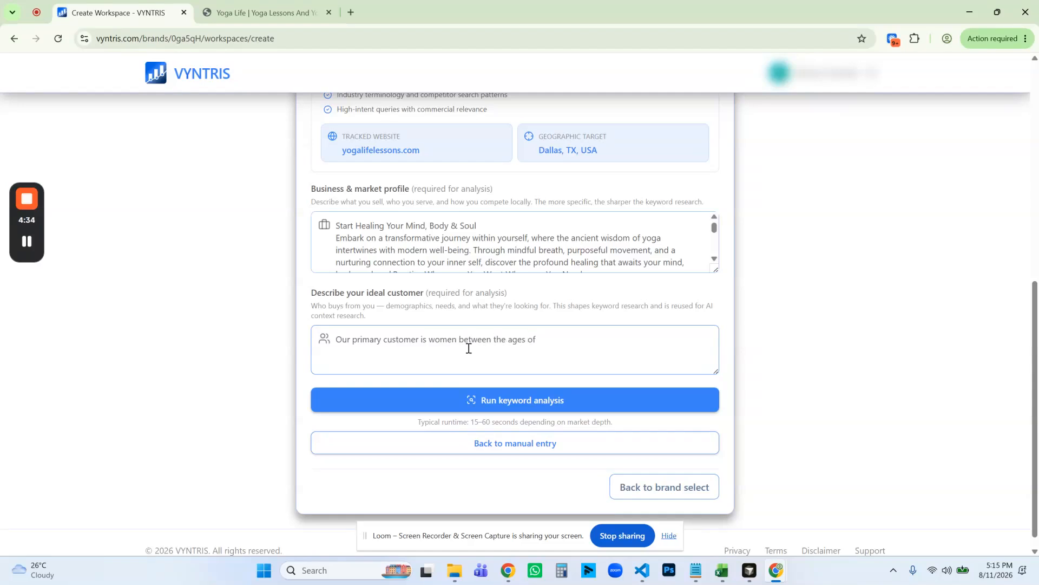
pyautogui.write('21 and 35 who want to take yoga lessons ')
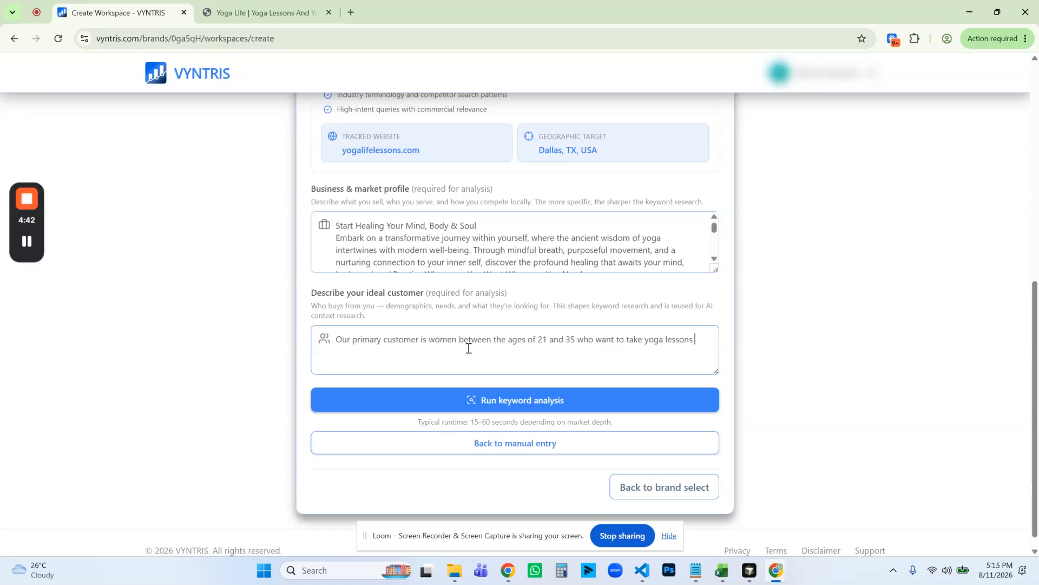
pyautogui.write('mutiple times per week')
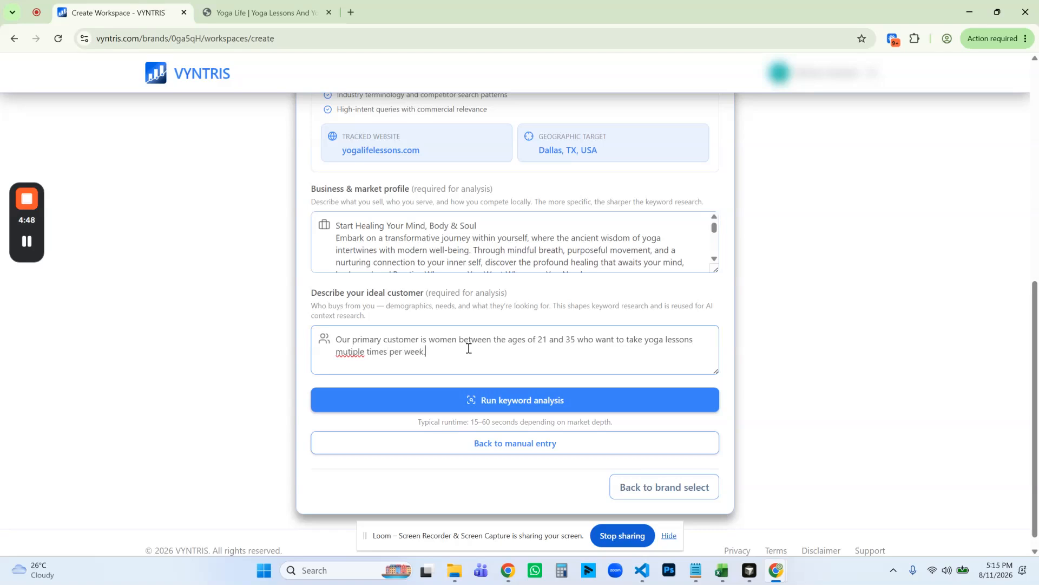
pyautogui.write('.')
pyautogui.rightClick(359, 353)
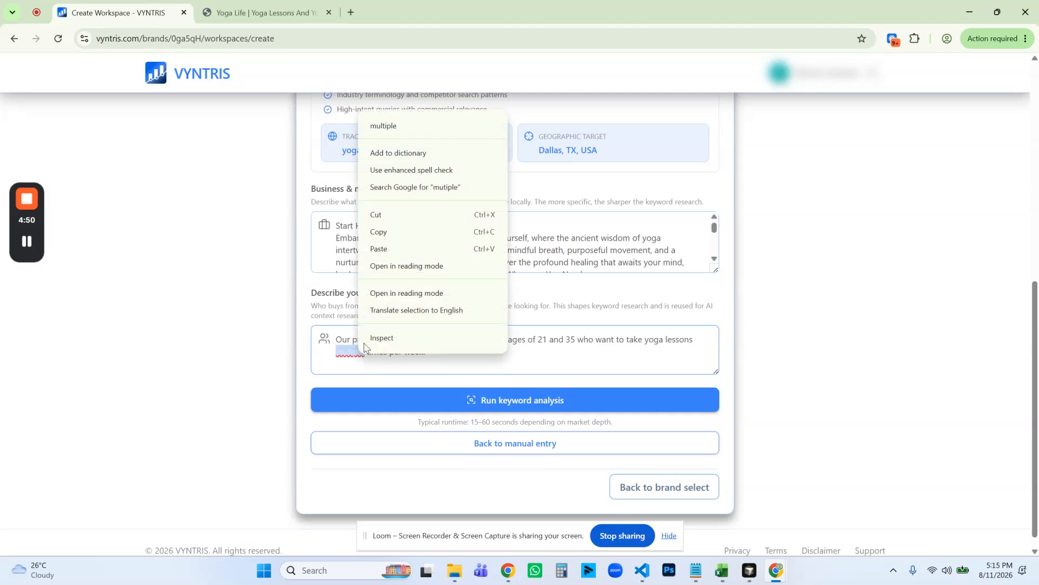
pyautogui.click(413, 126)
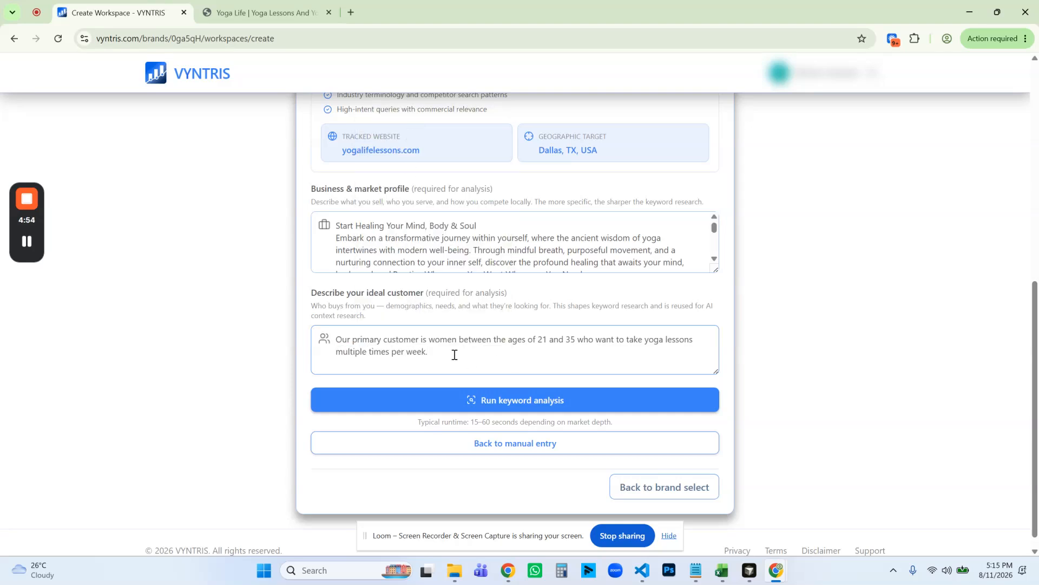
# - Run the keyword analysis with the completed profile and review the keywords in the research findings
pyautogui.click(530, 405)
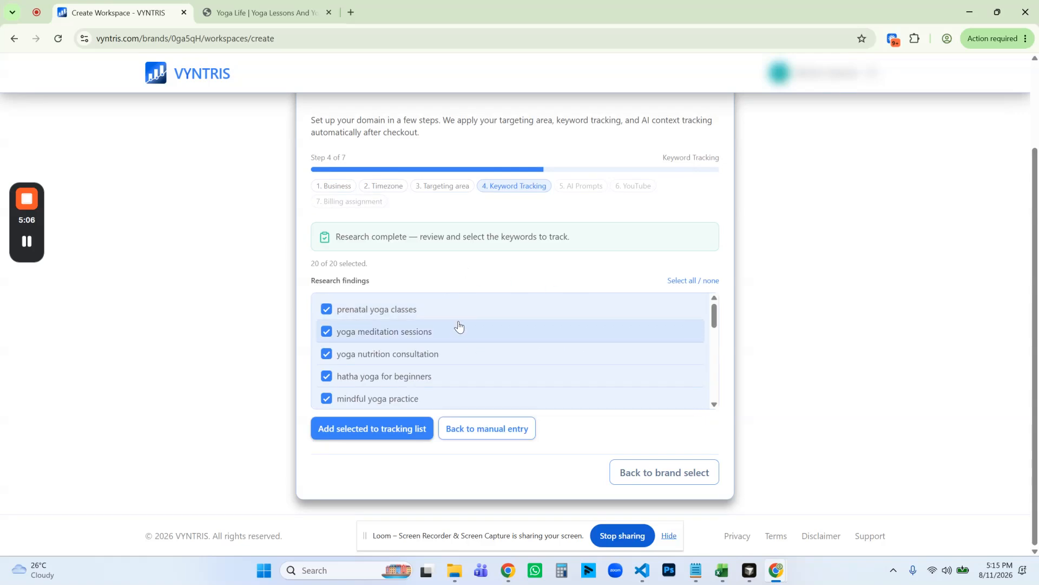
pyautogui.scroll(-1, 475, 318)
pyautogui.scroll(-6, 475, 318)
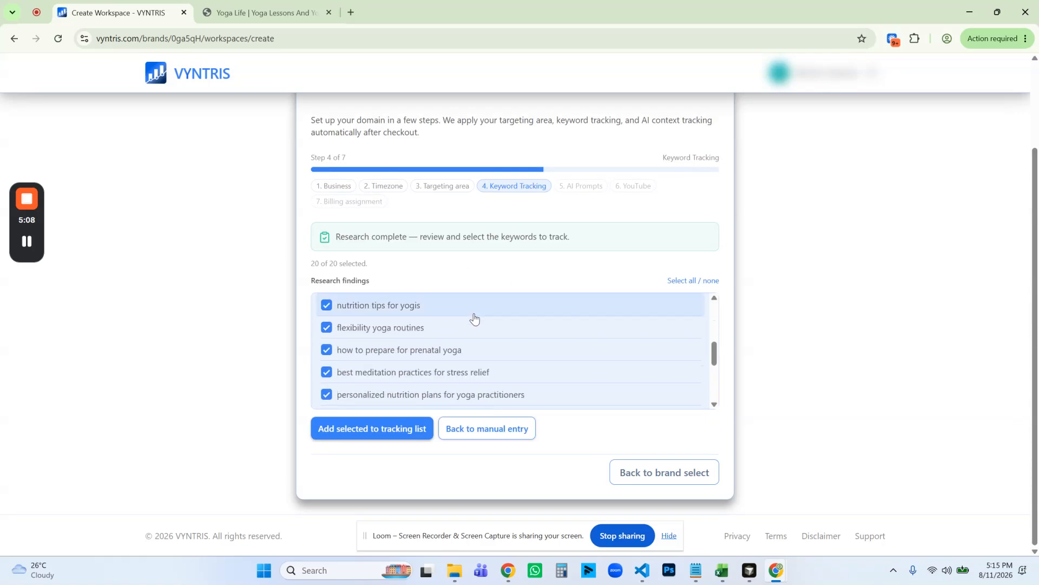
pyautogui.scroll(-2, 475, 319)
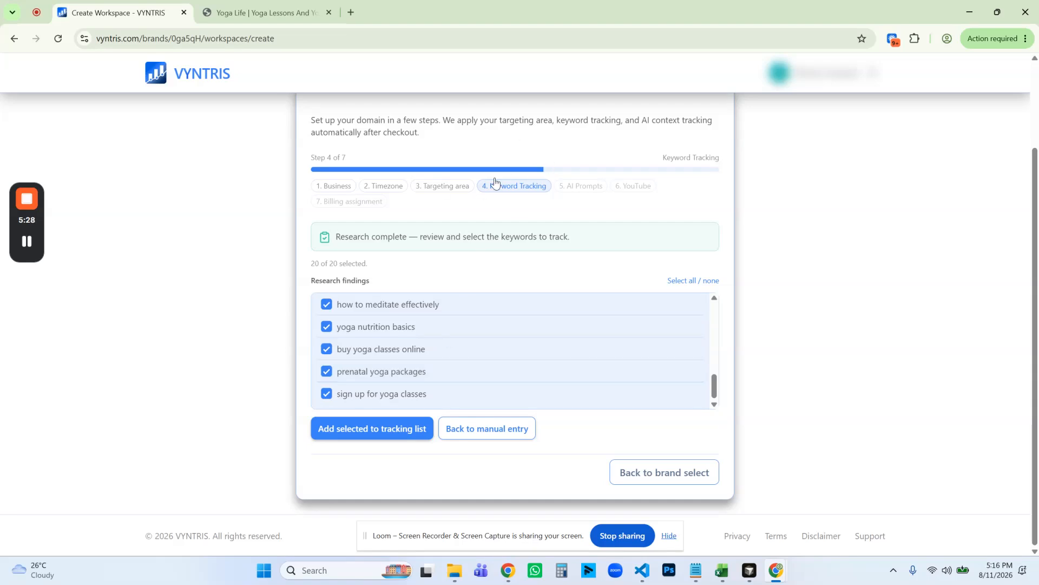
pyautogui.scroll(1, 495, 223)
pyautogui.scroll(-1, 544, 286)
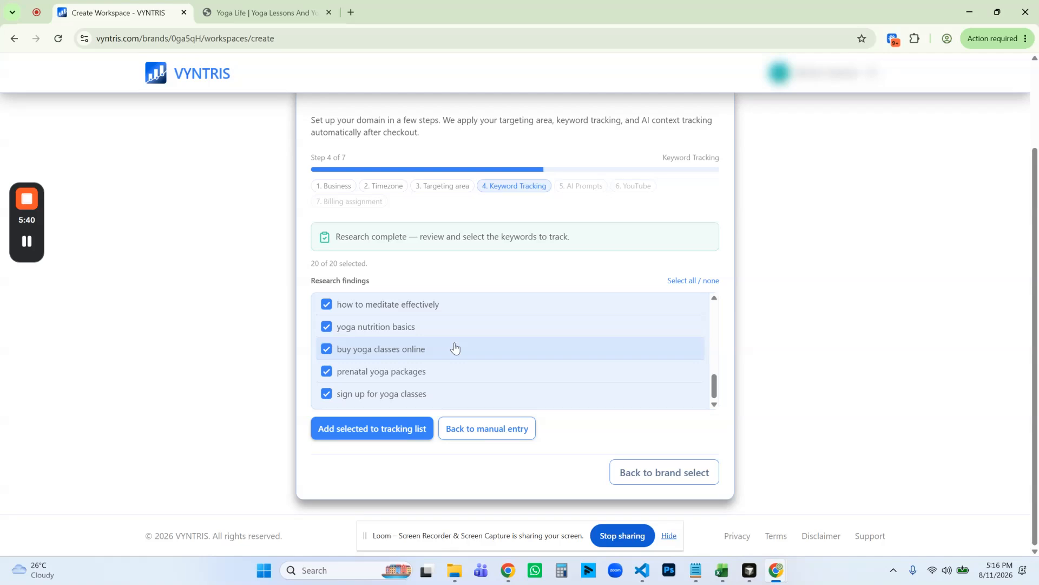
pyautogui.scroll(5, 433, 344)
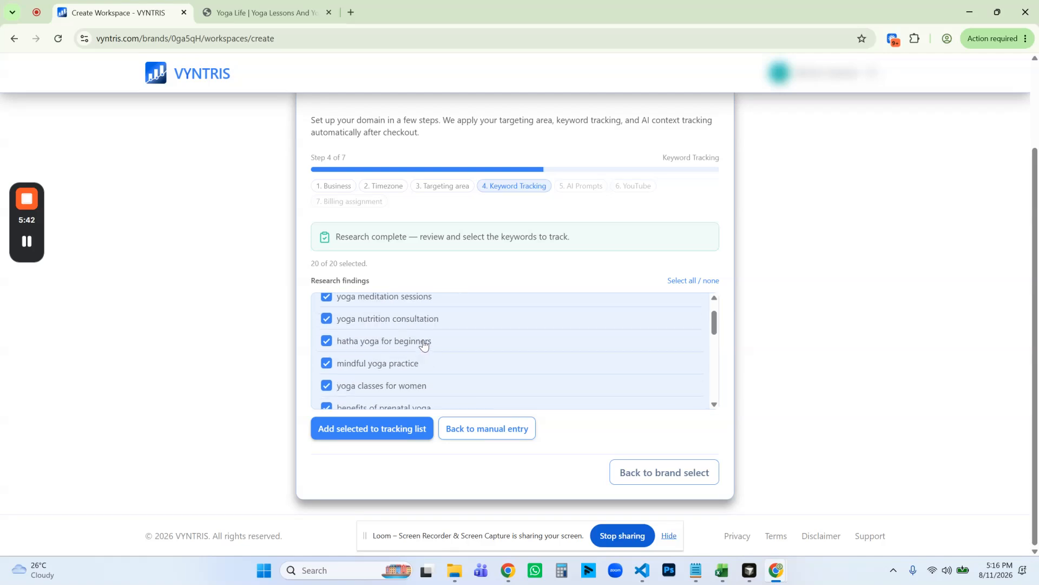
# - Keep all researched keywords selected, including "yoga meditation sessions", and add them to the tracking list
pyautogui.scroll(1, 424, 344)
pyautogui.click(327, 331)
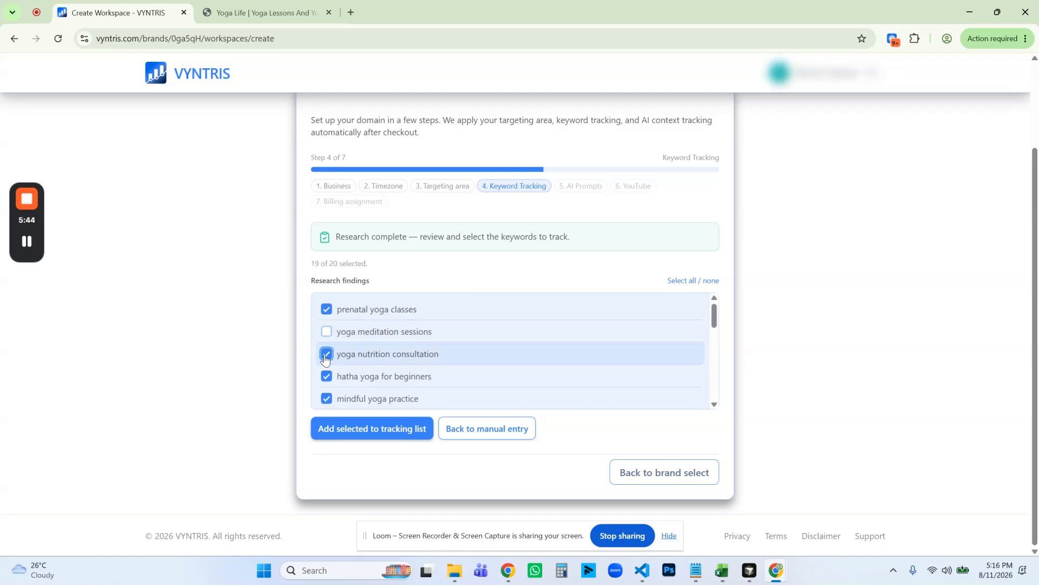
pyautogui.click(327, 331)
pyautogui.scroll(-3, 455, 358)
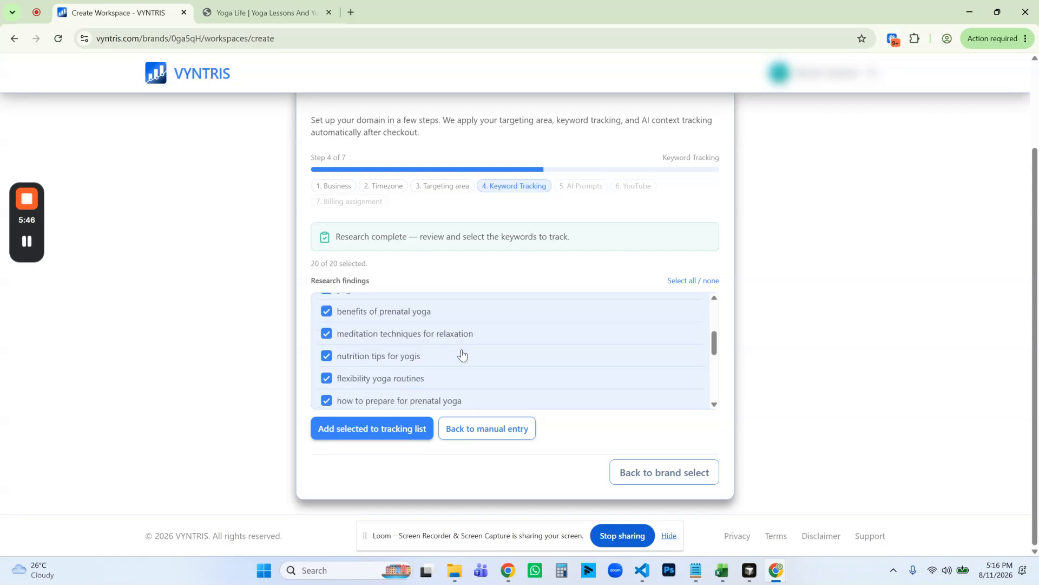
pyautogui.scroll(-2, 463, 355)
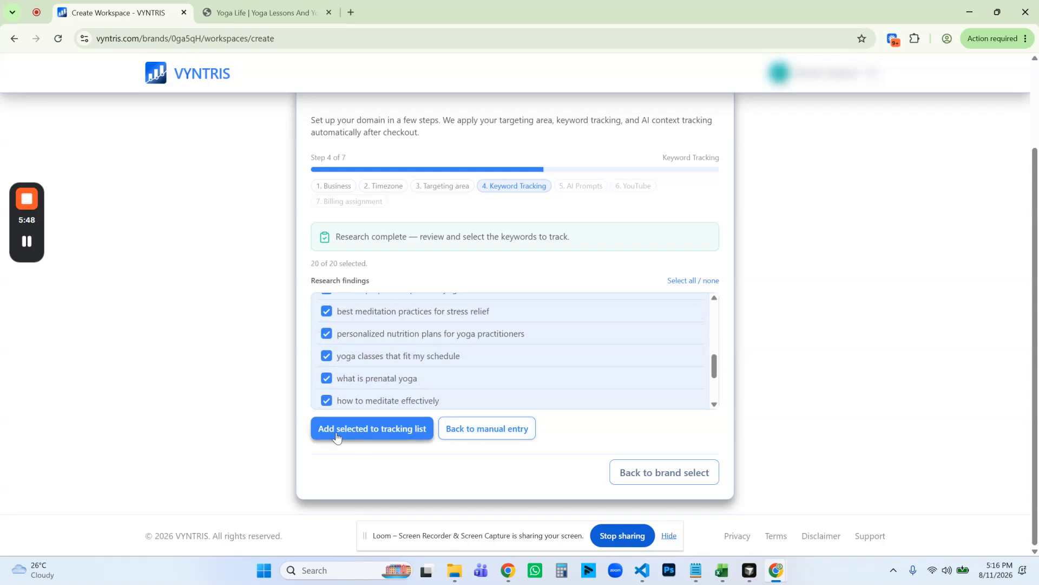
pyautogui.click(390, 432)
# - Review the keyword tracking list from "Yoga" onward and continue to the AI Prompts step
pyautogui.scroll(-5, 471, 336)
pyautogui.scroll(-3, 458, 196)
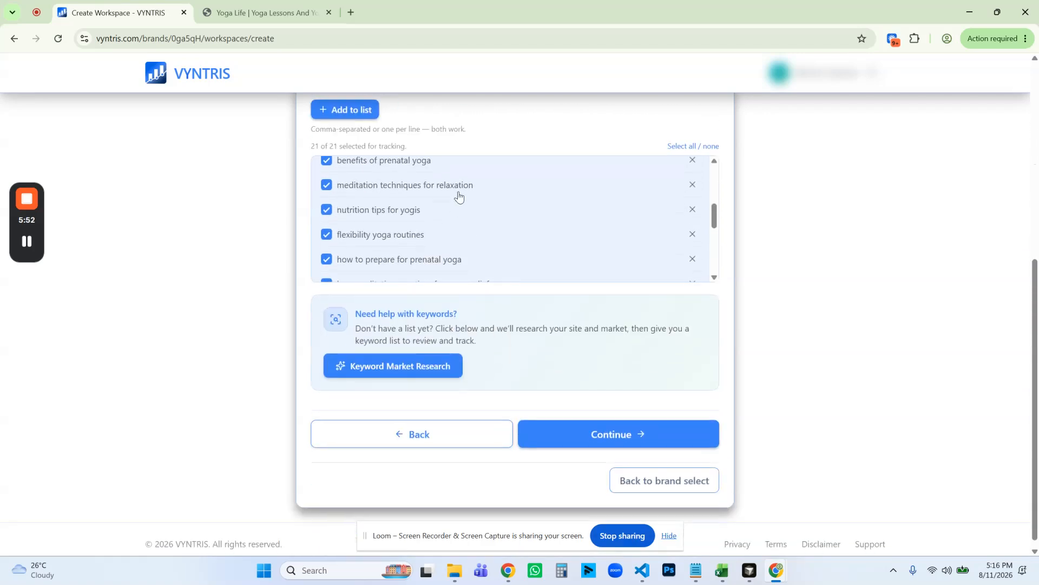
pyautogui.scroll(-2, 459, 196)
pyautogui.scroll(1, 455, 255)
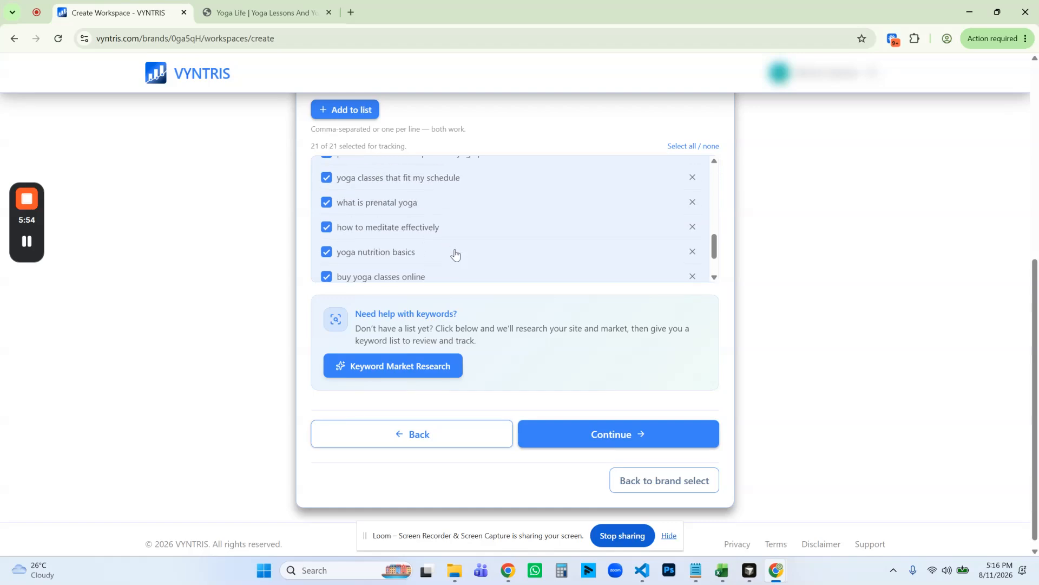
pyautogui.scroll(4, 458, 259)
pyautogui.scroll(3, 498, 332)
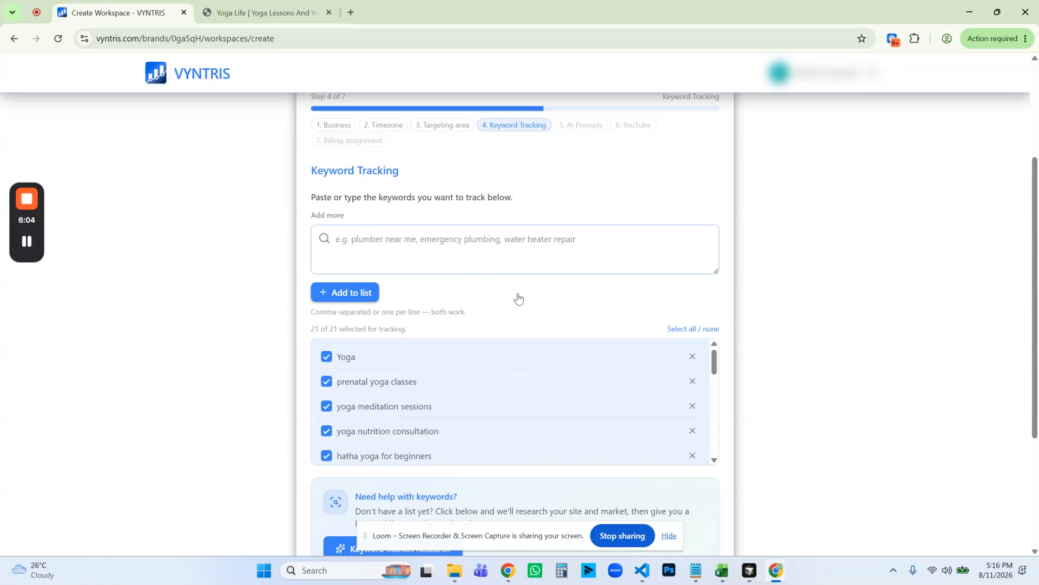
pyautogui.scroll(-1, 540, 304)
pyautogui.scroll(-3, 540, 305)
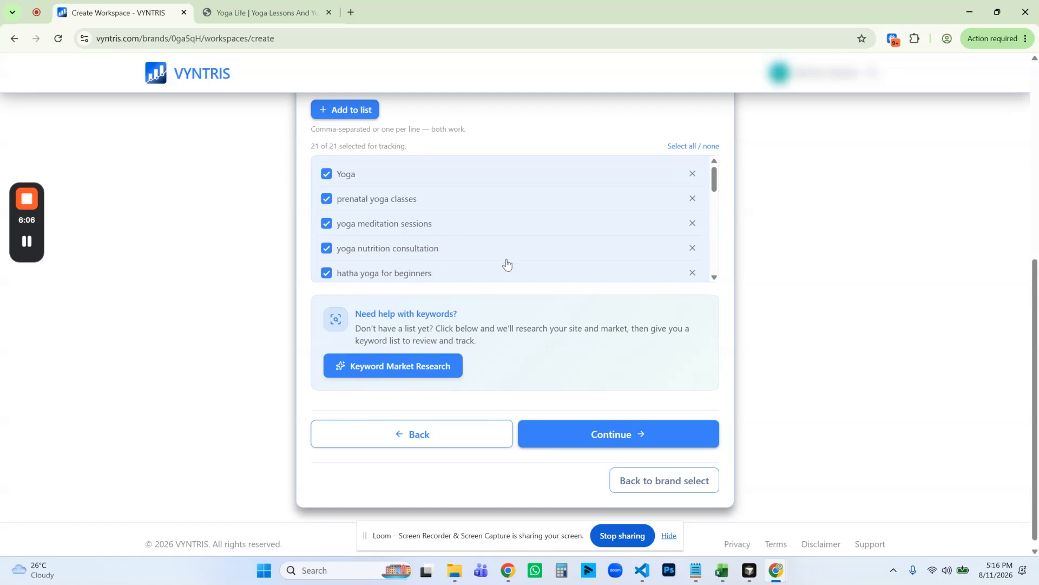
pyautogui.click(625, 449)
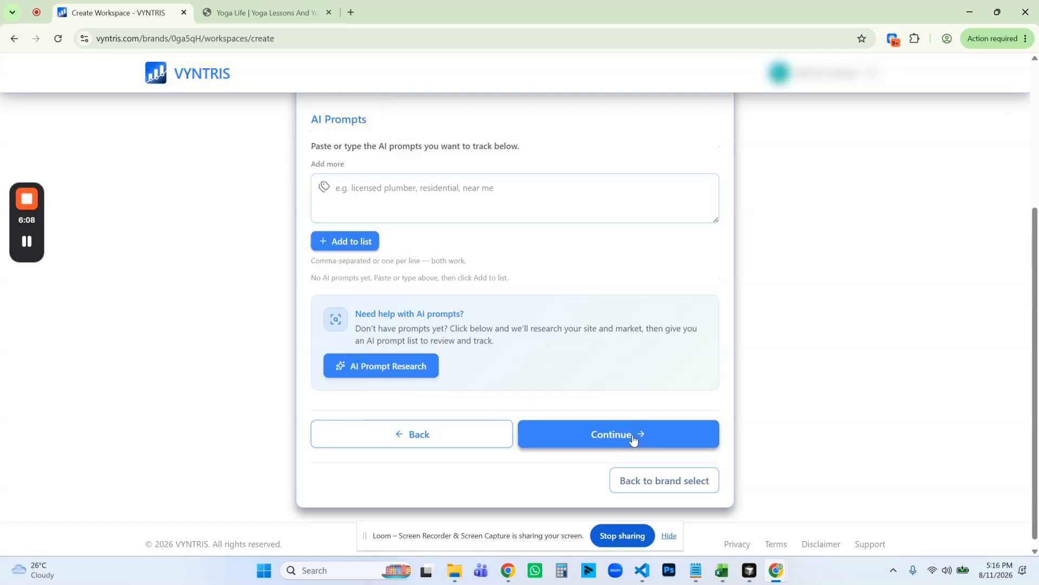
# - Open AI Prompt Research and go to its business and market profile section
pyautogui.scroll(4, 552, 263)
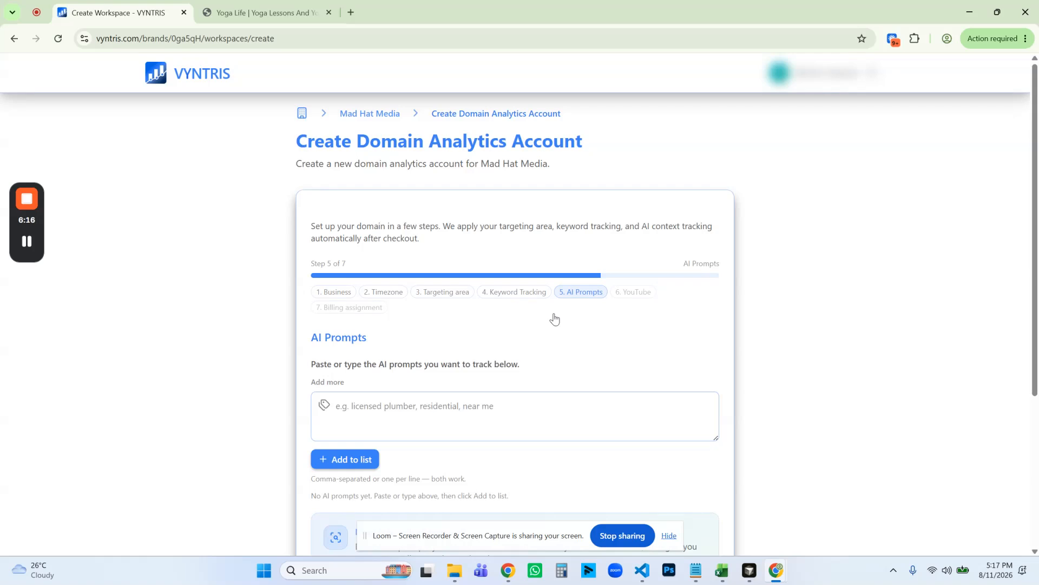
pyautogui.scroll(-4, 554, 319)
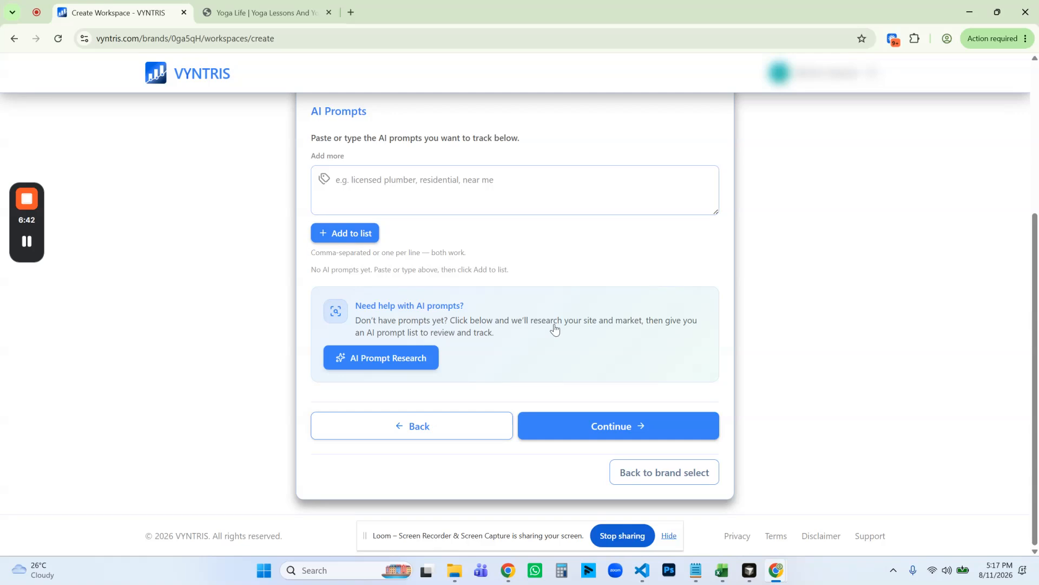
pyautogui.scroll(1, 555, 329)
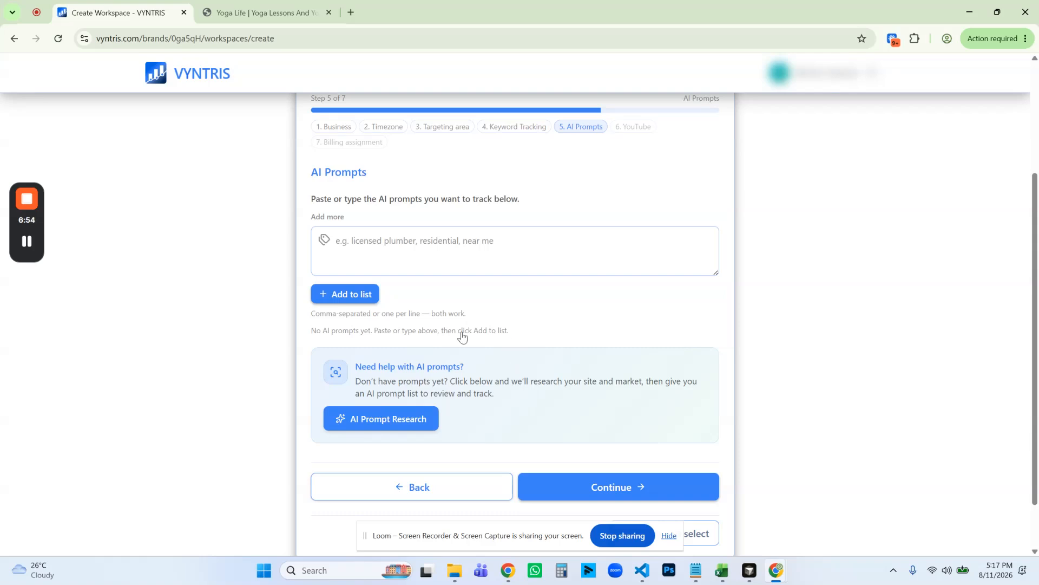
pyautogui.click(392, 425)
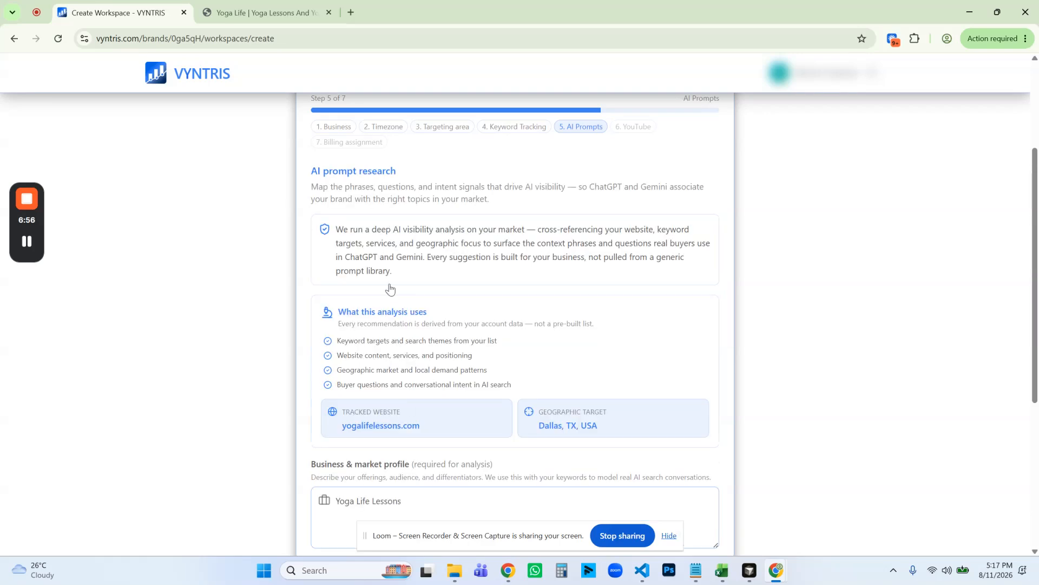
pyautogui.scroll(2, 498, 299)
pyautogui.scroll(-3, 498, 299)
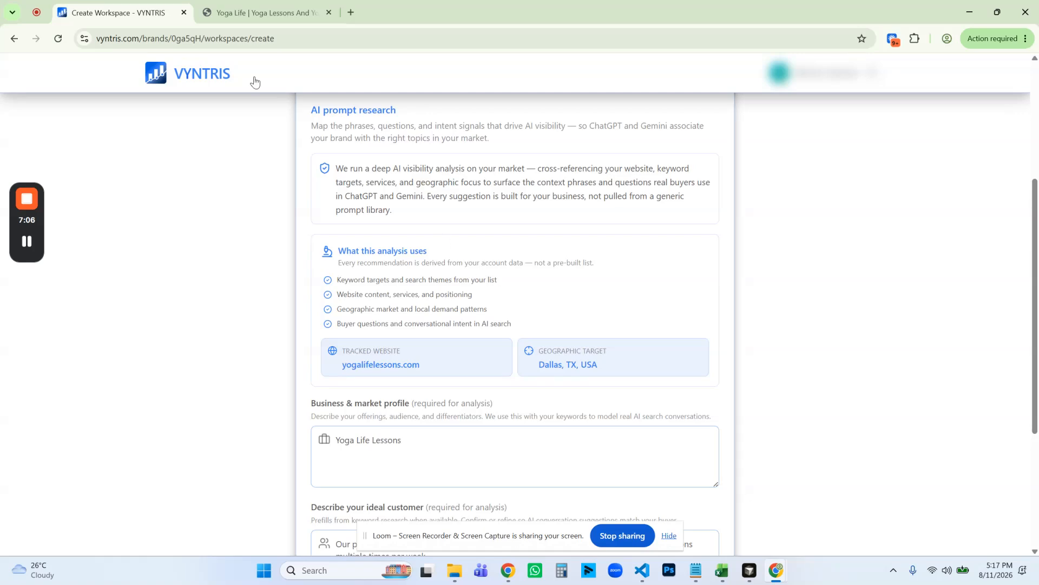
# - Replace the AI prompt research's business and market profile with the Yoga Life site's services text, from "Practice Whereever You Want Whenever You Need" through Hatha Yoga
pyautogui.click(265, 12)
pyautogui.scroll(5, 340, 309)
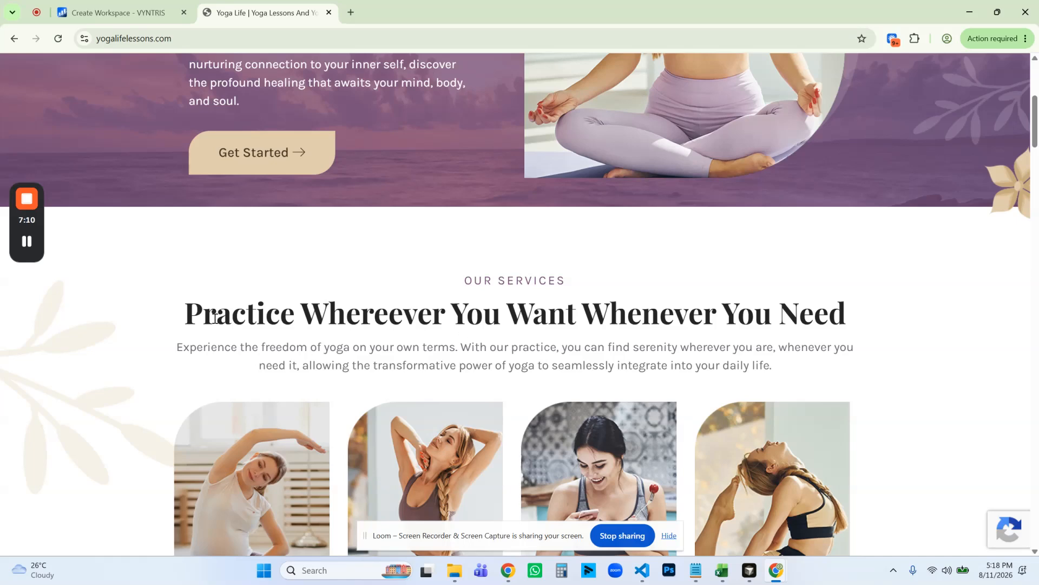
pyautogui.moveTo(190, 311); pyautogui.dragTo(854, 355)
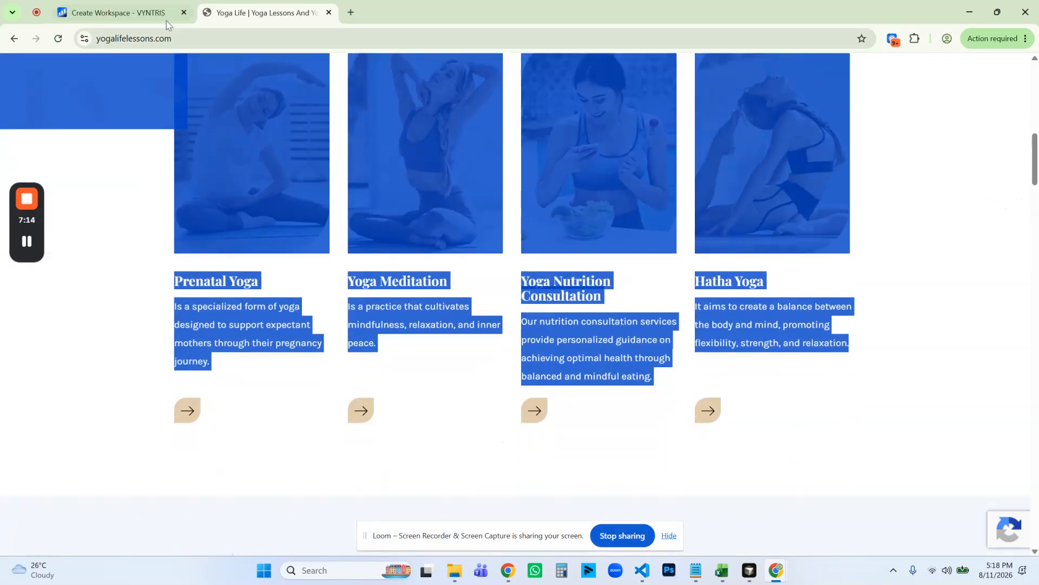
pyautogui.click(130, 12)
pyautogui.tripleClick(372, 438)
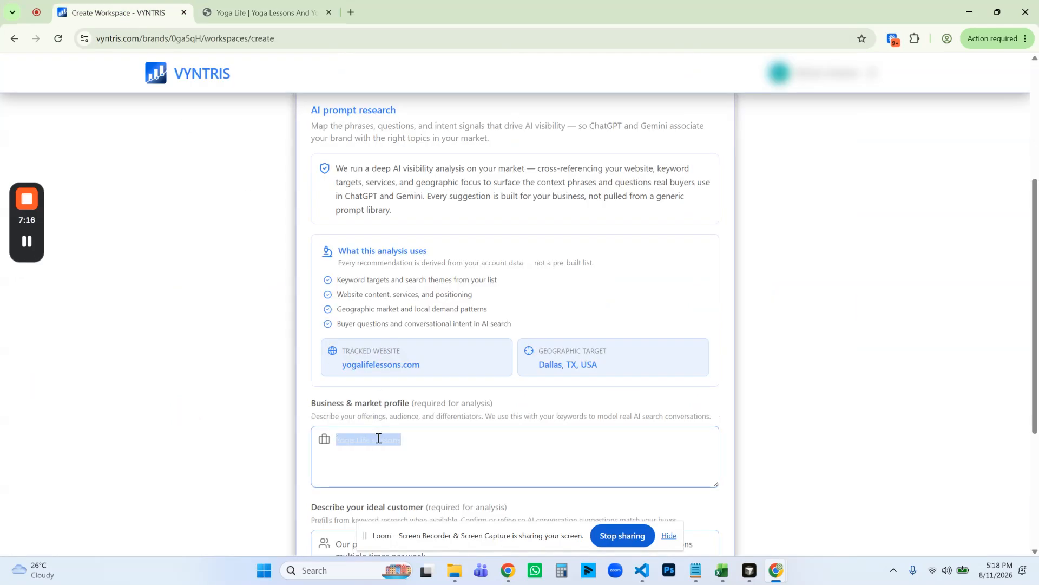
pyautogui.click(456, 444)
pyautogui.hotkey('ctrl', 'v')
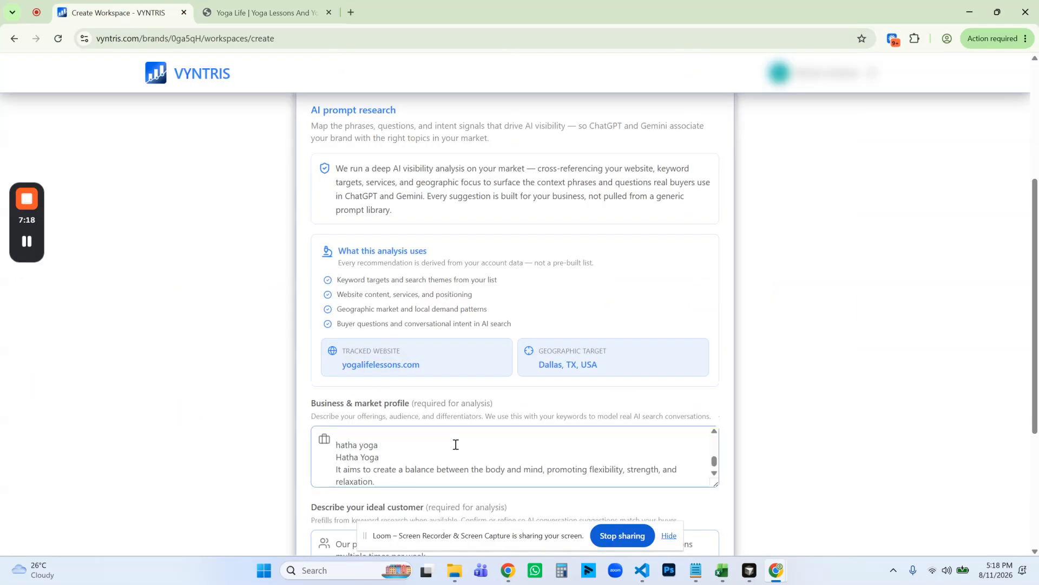
# - Append the Yoga Life homepage's "Start Healing Your Mind, Body & Soul" heading and intro paragraph to the business and market profile
pyautogui.click(269, 16)
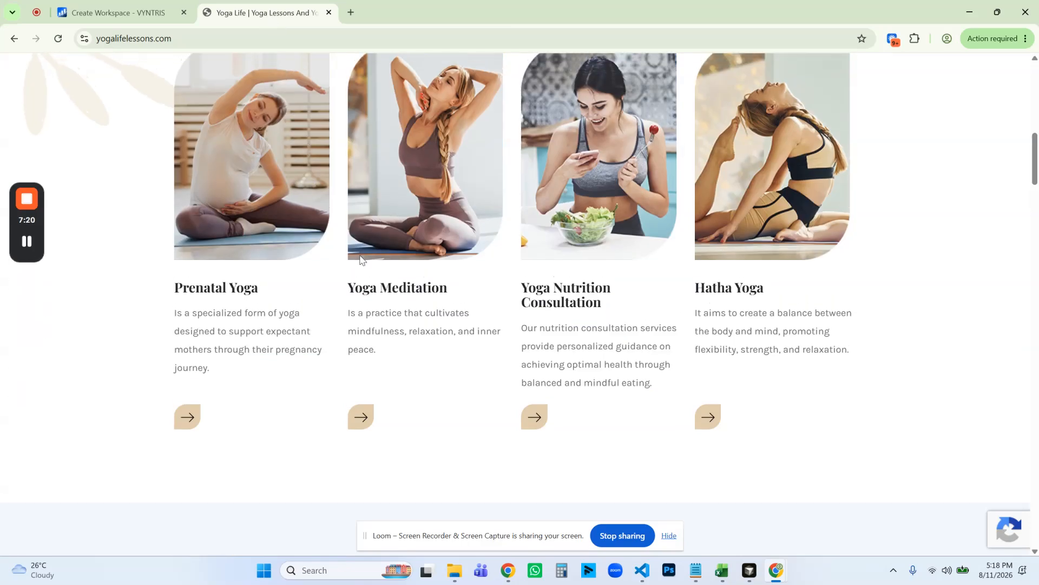
pyautogui.scroll(10, 360, 262)
pyautogui.moveTo(191, 100); pyautogui.dragTo(315, 343)
pyautogui.hotkey('ctrl', 'c')
pyautogui.rightClick(325, 301)
pyautogui.click(346, 318)
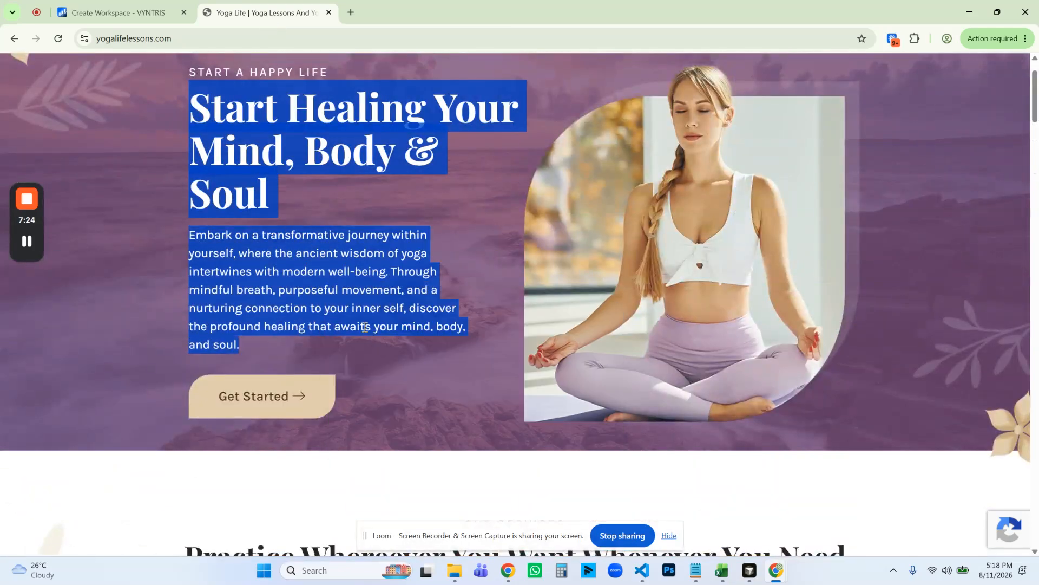
pyautogui.click(114, 6)
pyautogui.rightClick(408, 469)
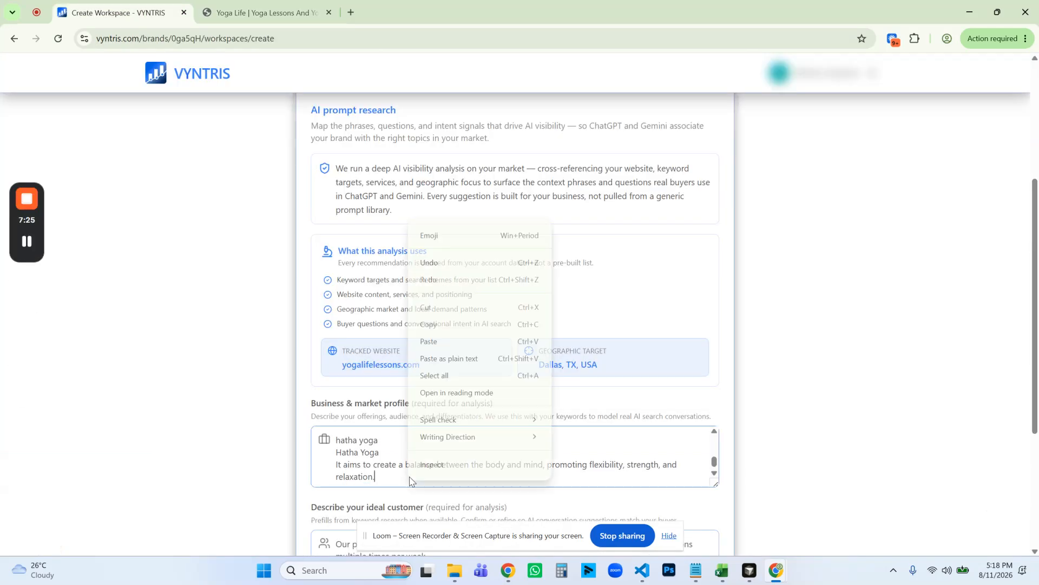
pyautogui.click(447, 342)
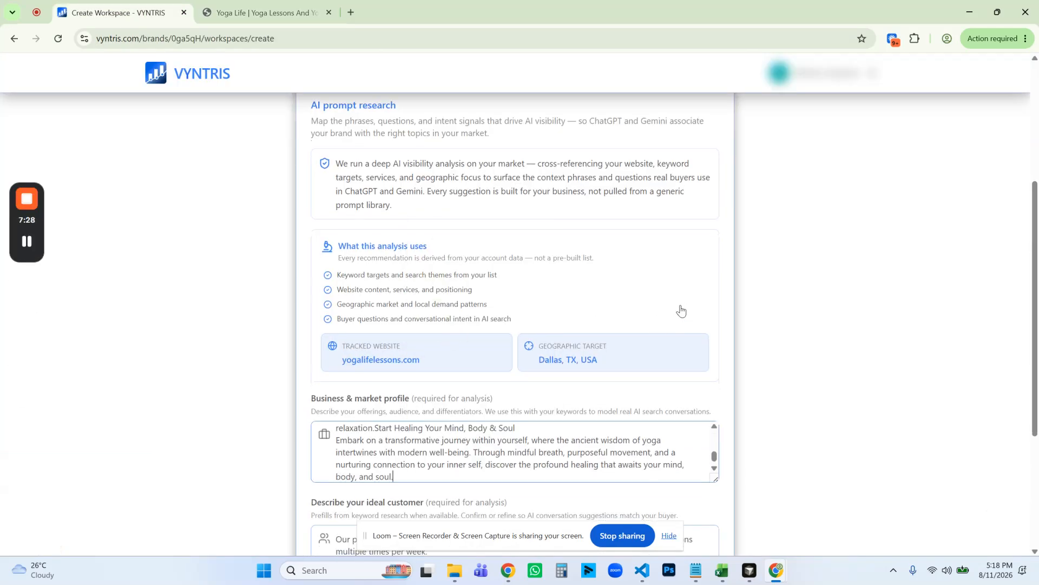
# - Keep the prefilled ideal customer description, run the AI prompt analysis, and review the prompts in the research findings
pyautogui.scroll(-4, 681, 310)
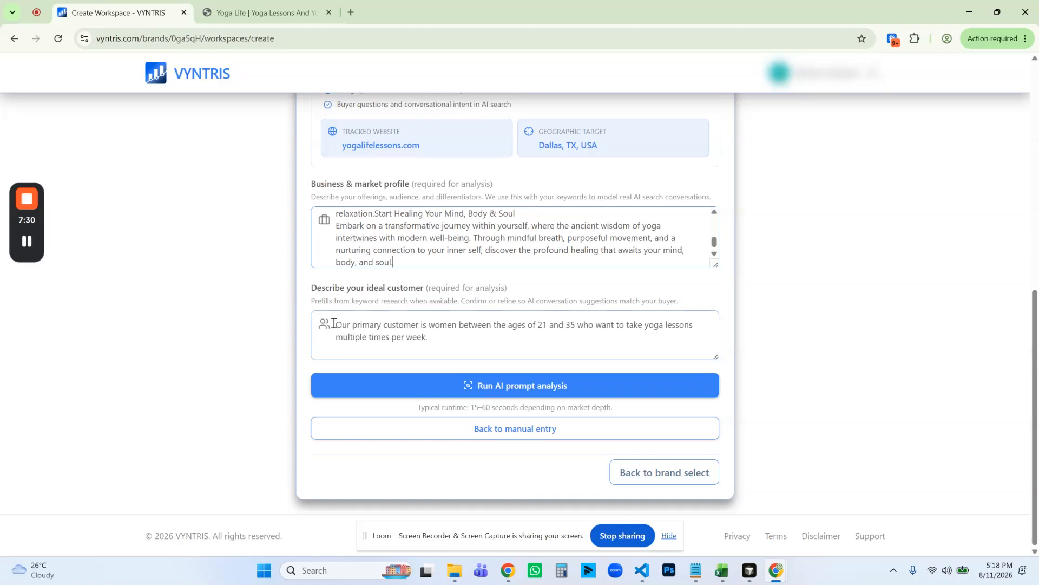
pyautogui.moveTo(334, 324); pyautogui.dragTo(436, 339)
pyautogui.click(437, 338)
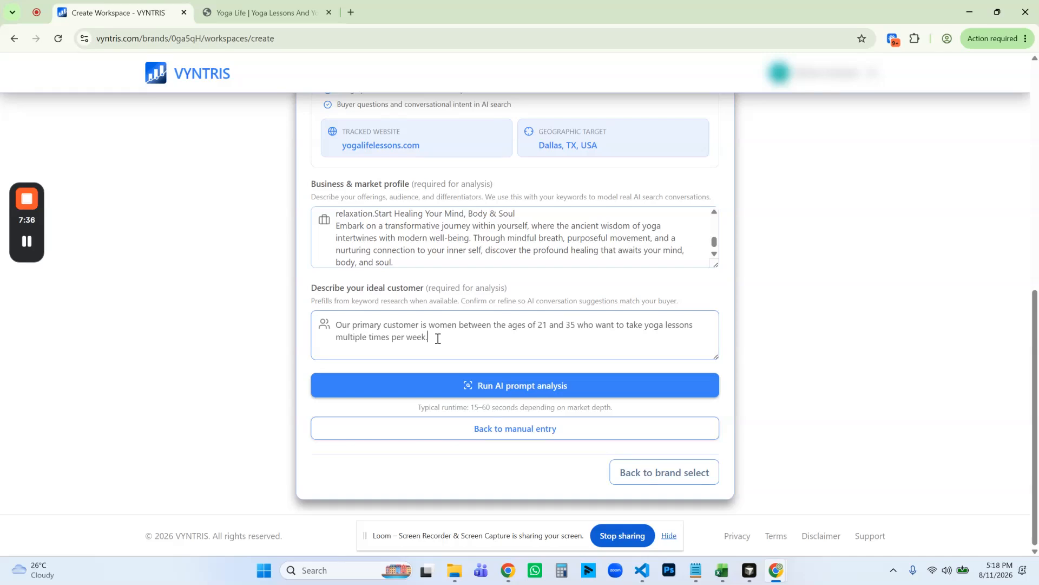
pyautogui.click(524, 389)
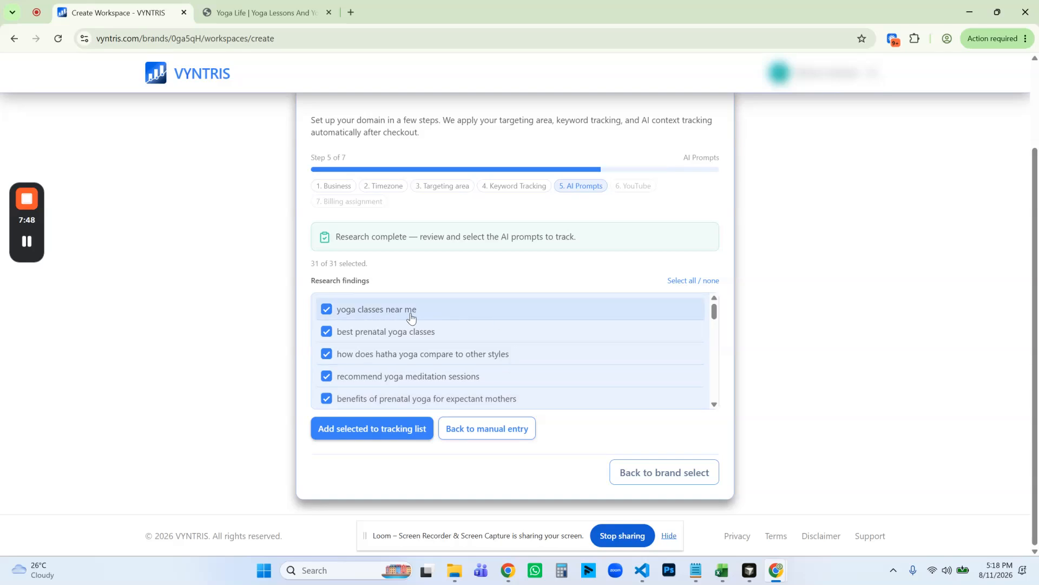
pyautogui.scroll(-1, 441, 323)
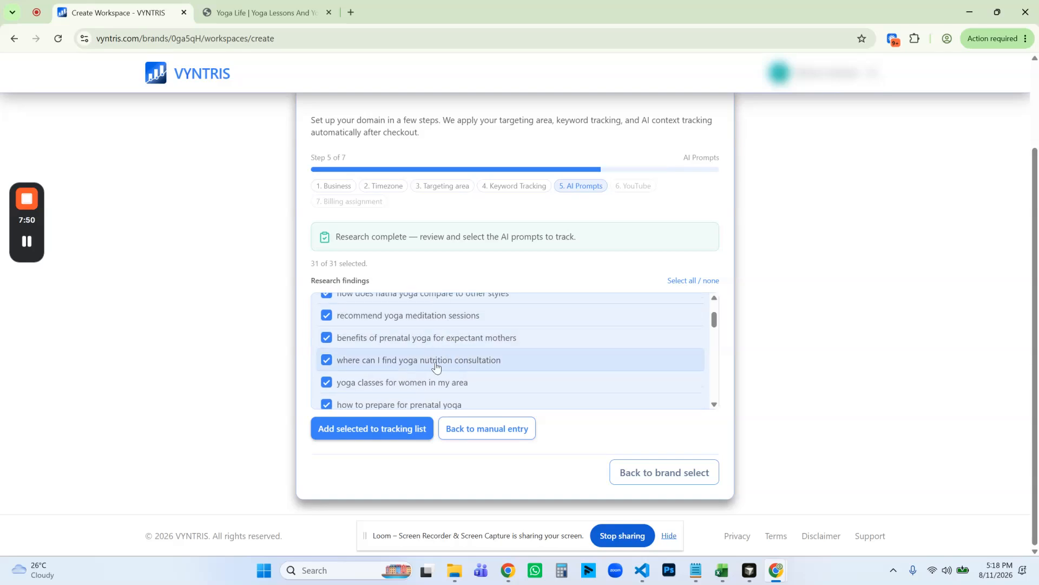
pyautogui.scroll(-3, 460, 367)
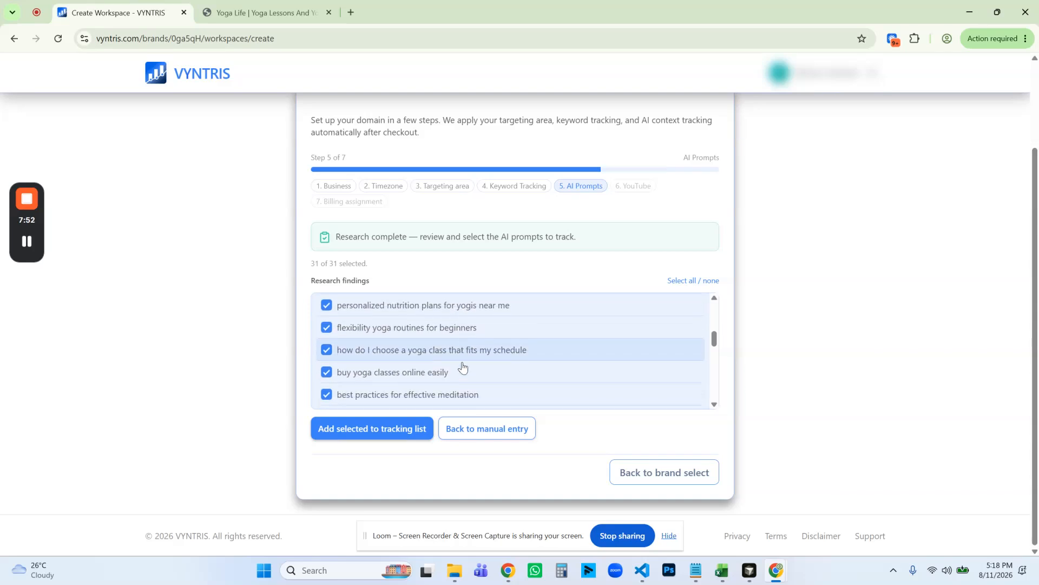
pyautogui.scroll(-7, 463, 367)
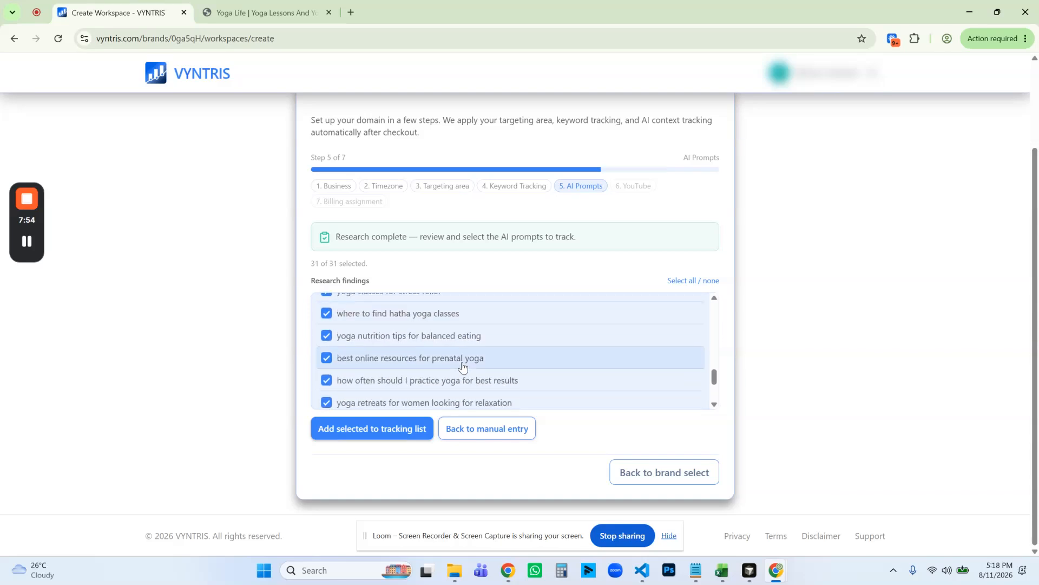
pyautogui.scroll(-2, 463, 367)
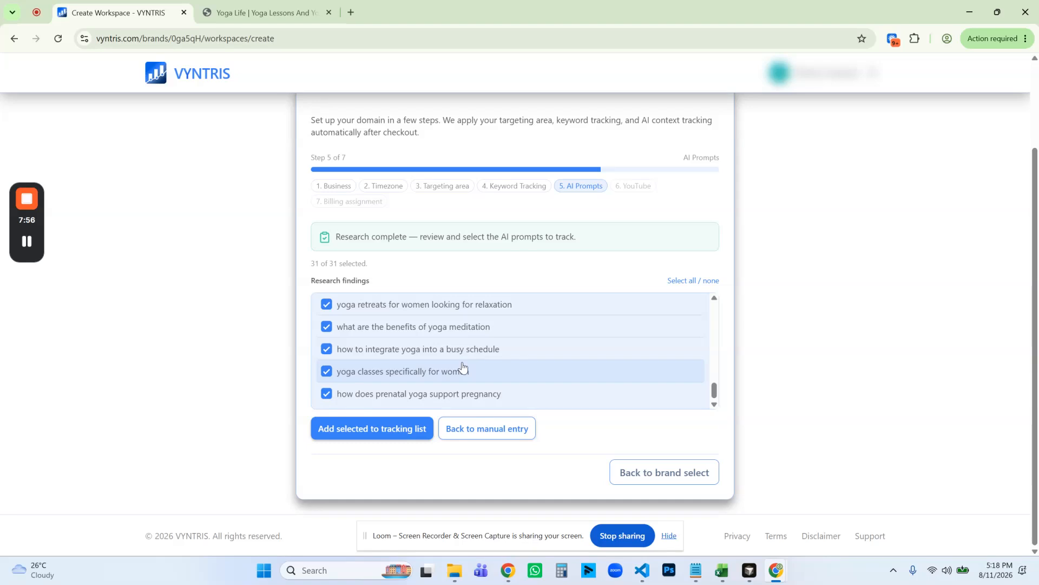
pyautogui.click(327, 327)
pyautogui.click(326, 350)
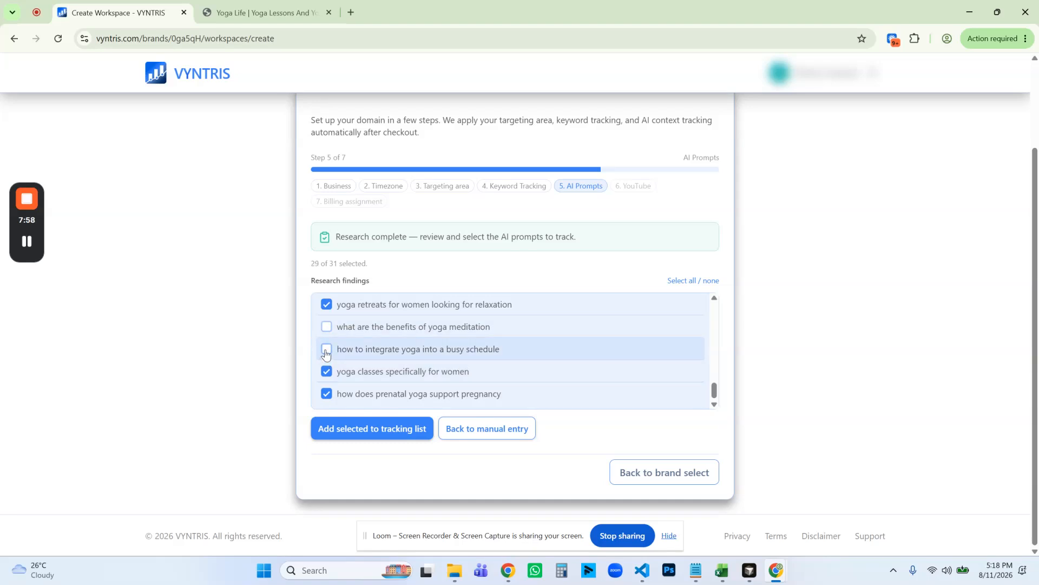
pyautogui.click(325, 351)
pyautogui.click(326, 372)
pyautogui.click(326, 350)
pyautogui.click(326, 327)
pyautogui.click(327, 350)
pyautogui.click(326, 371)
pyautogui.scroll(10, 580, 364)
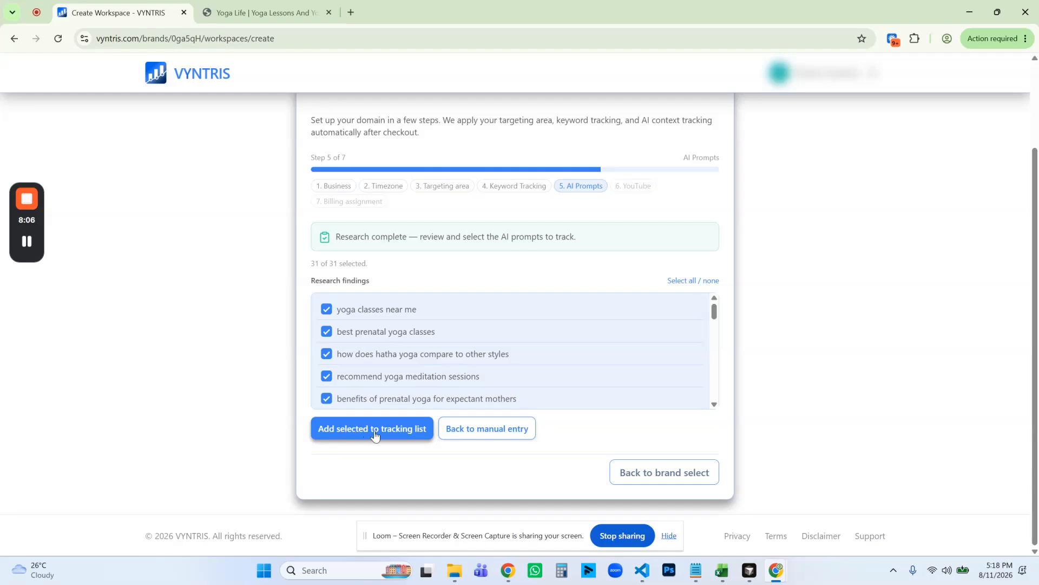
# - Add all the selected AI prompts to the tracking list, review the list, and continue to the YouTube setup
pyautogui.click(398, 429)
pyautogui.scroll(-5, 513, 355)
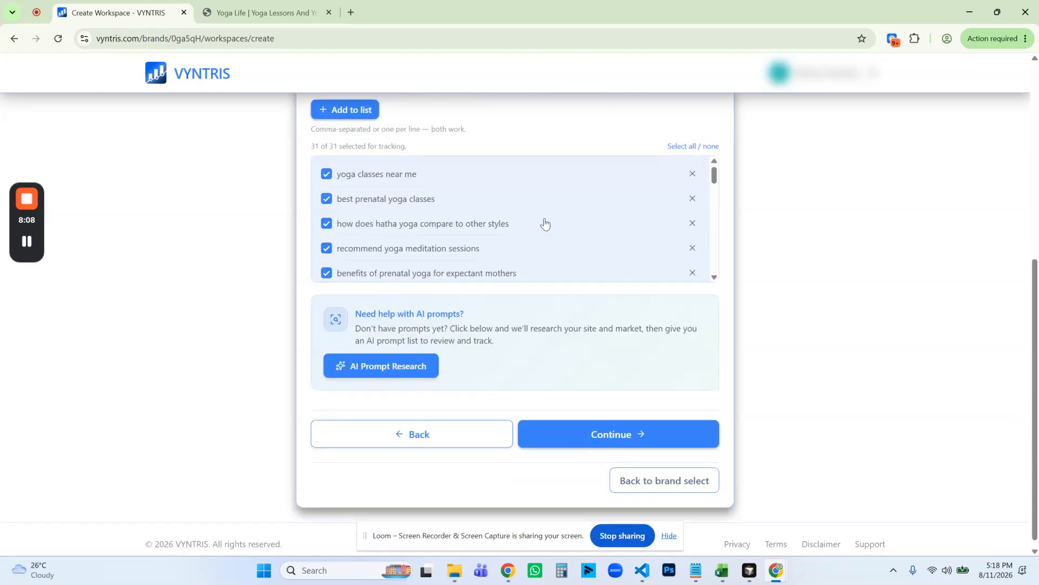
pyautogui.scroll(-12, 528, 202)
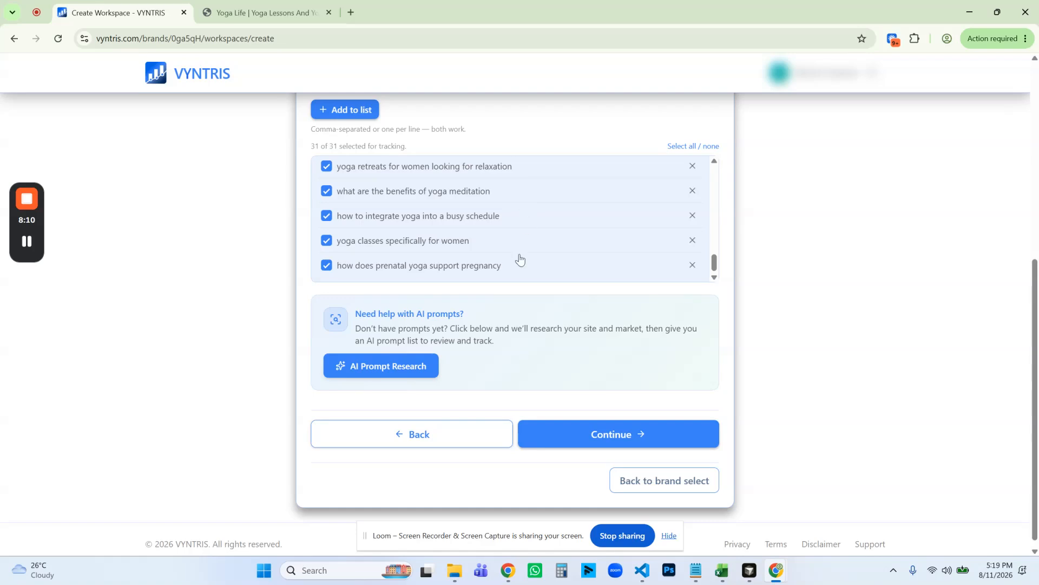
pyautogui.scroll(4, 511, 294)
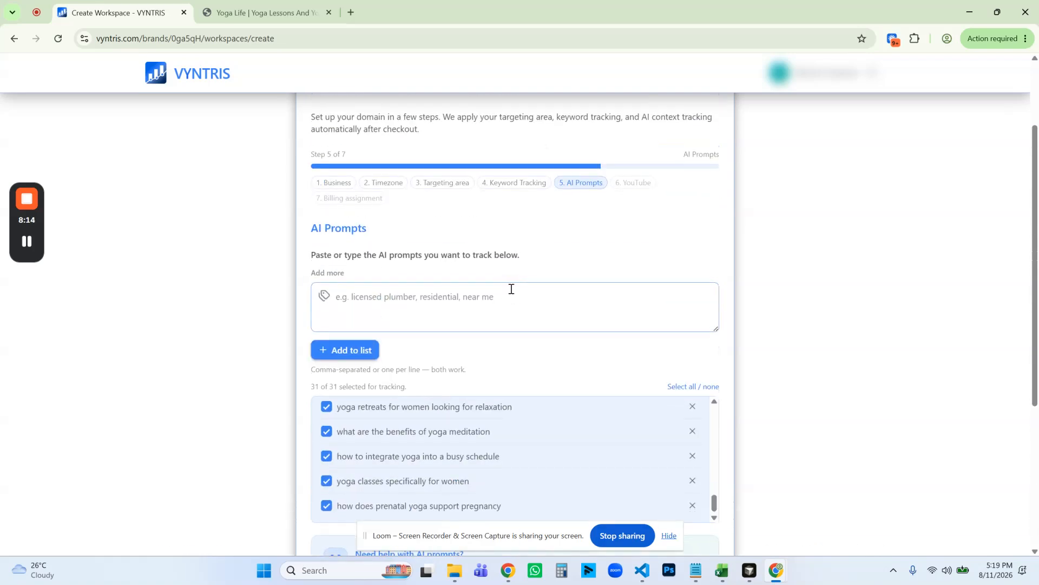
pyautogui.scroll(-4, 511, 289)
pyautogui.click(634, 428)
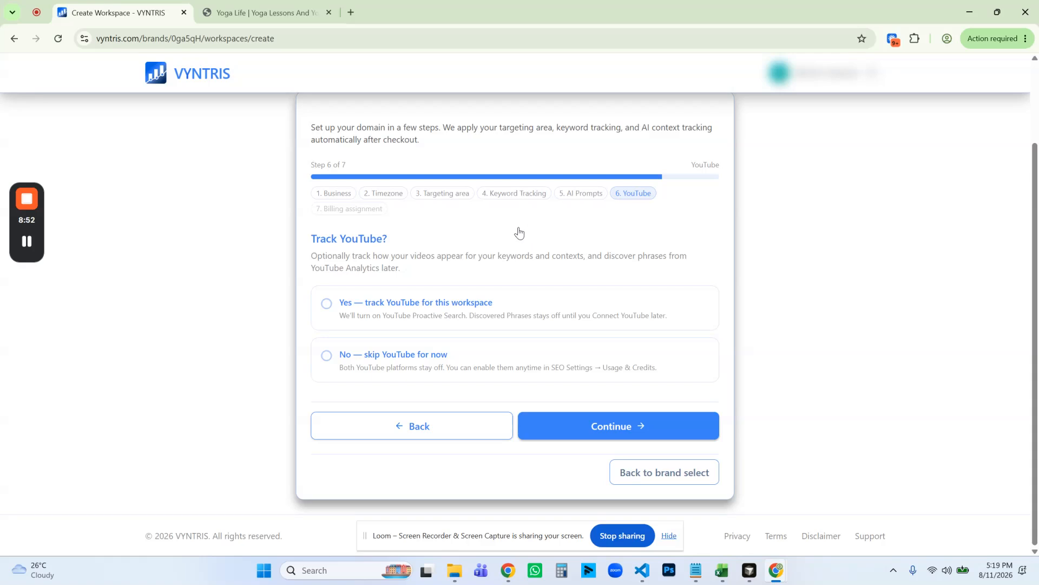
# - Look at the Channel ID options for YouTube tracking, choose "No — skip YouTube for now", and continue to billing assignment
pyautogui.click(326, 359)
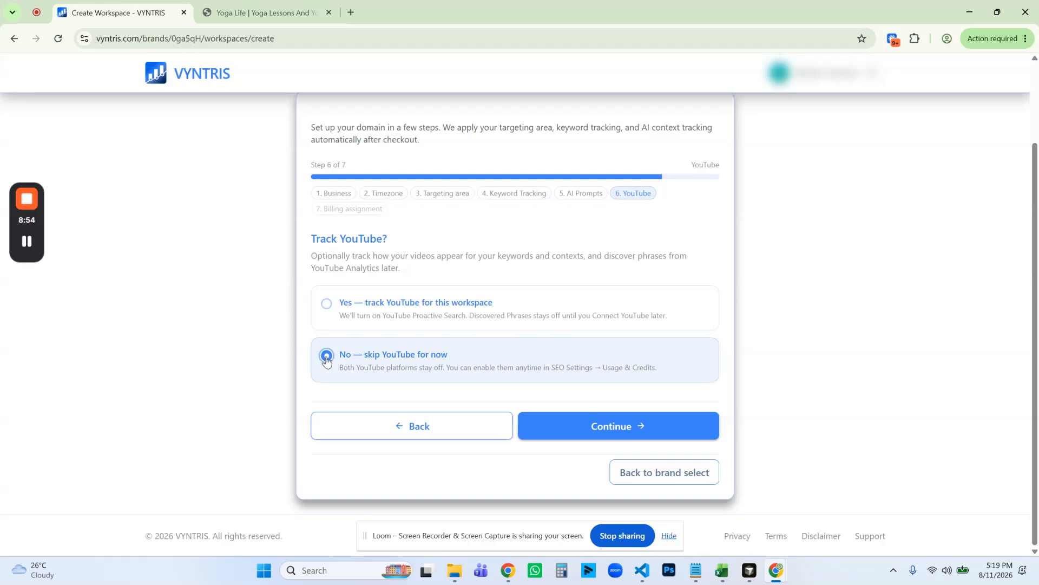
pyautogui.click(327, 305)
pyautogui.scroll(-5, 513, 327)
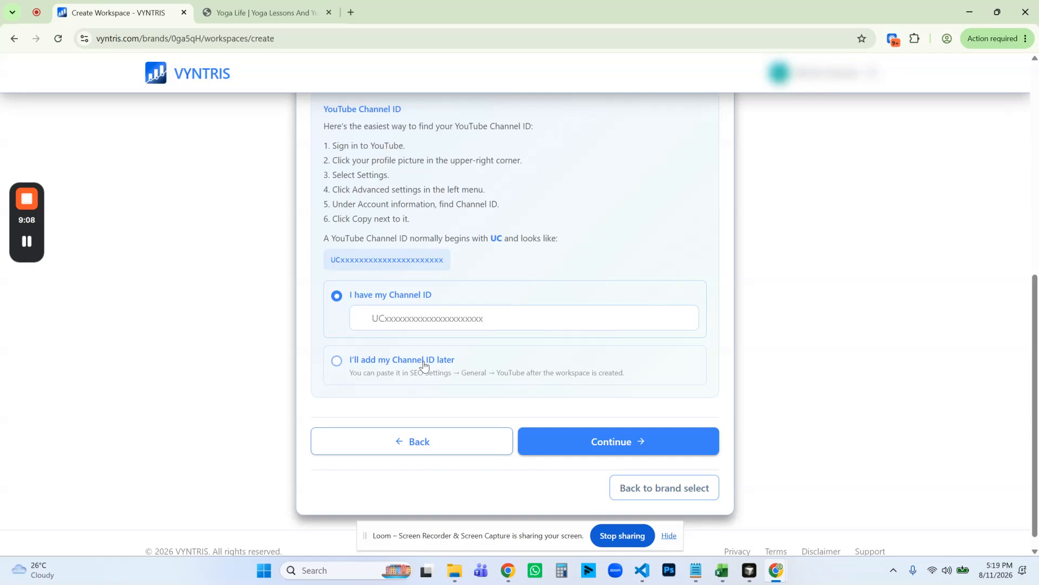
pyautogui.scroll(4, 424, 365)
pyautogui.click(336, 298)
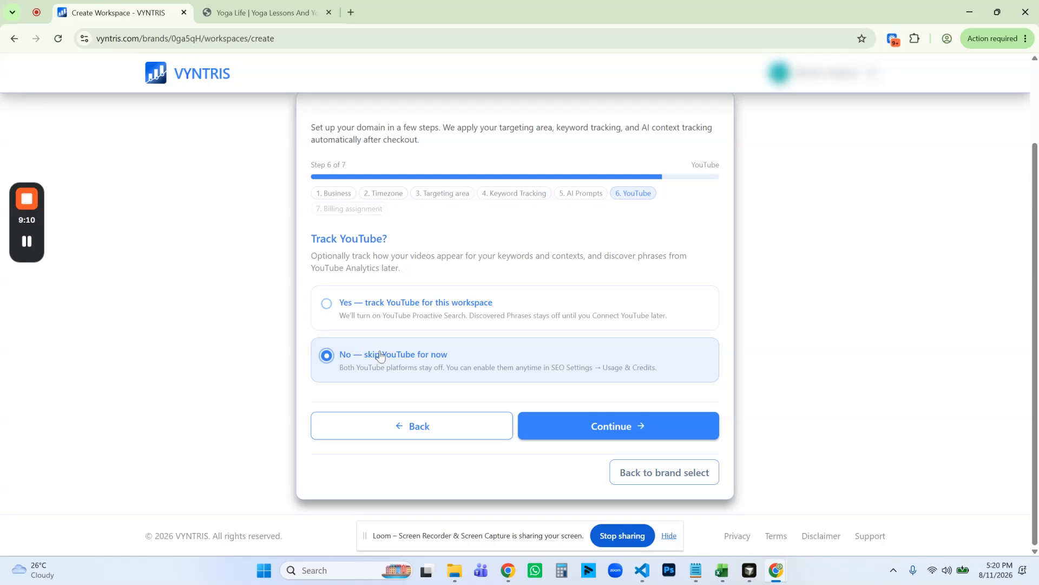
pyautogui.click(629, 427)
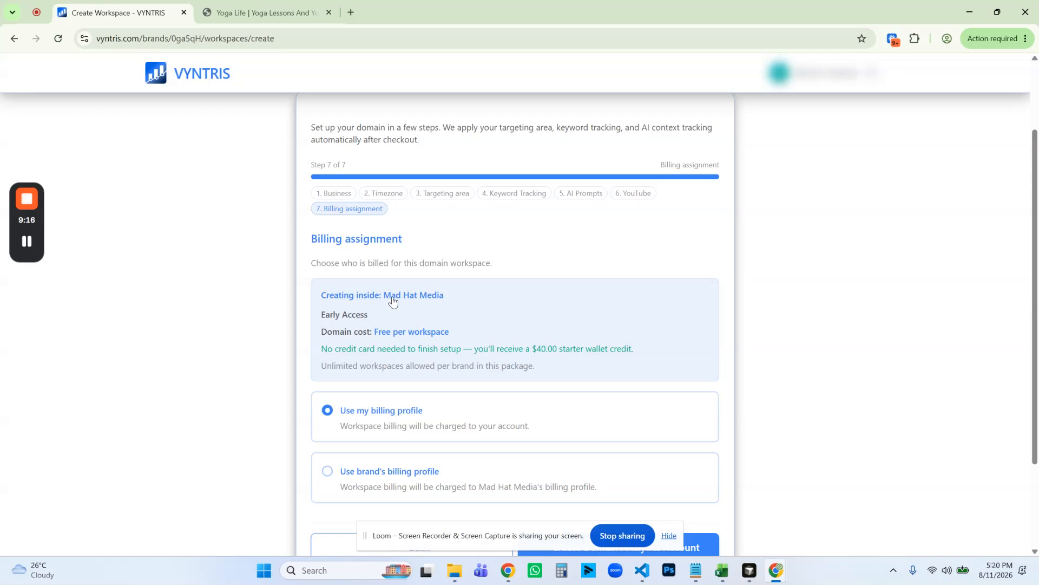
# - Keep "Use my billing profile" as the billing assignment and create the domain analytics account
pyautogui.scroll(-1, 494, 346)
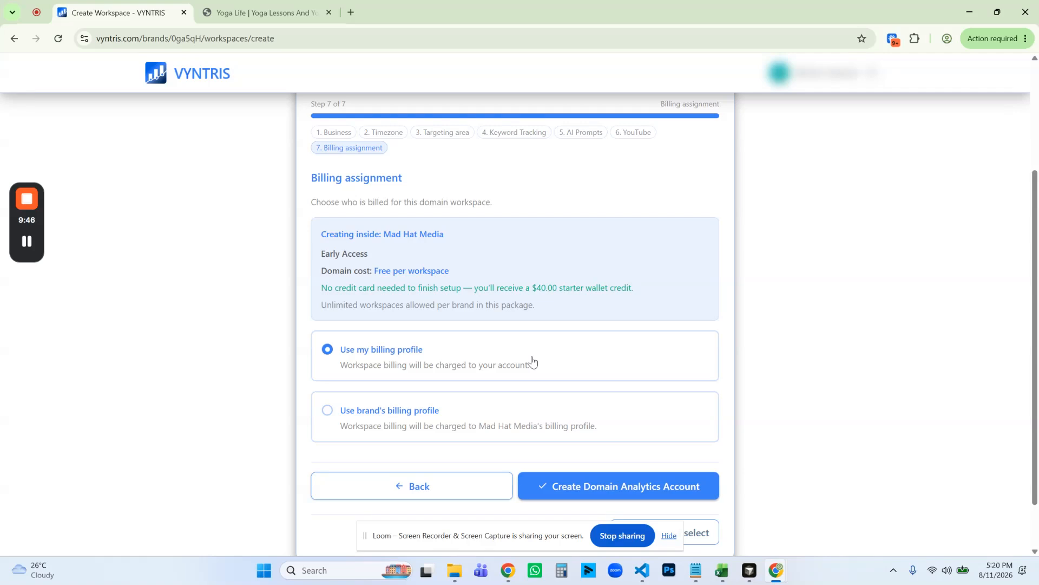
pyautogui.scroll(-1, 587, 308)
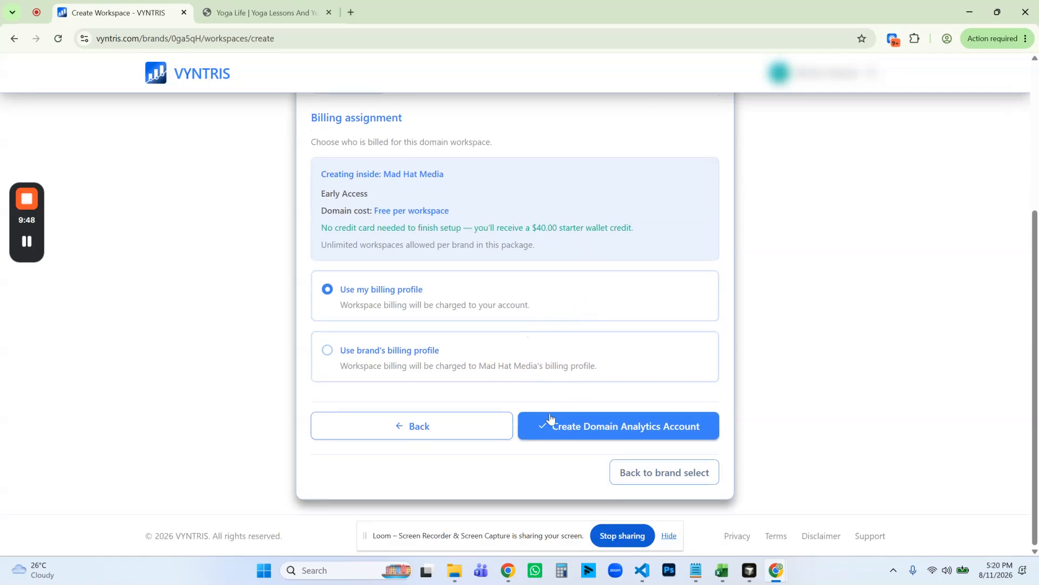
pyautogui.click(654, 432)
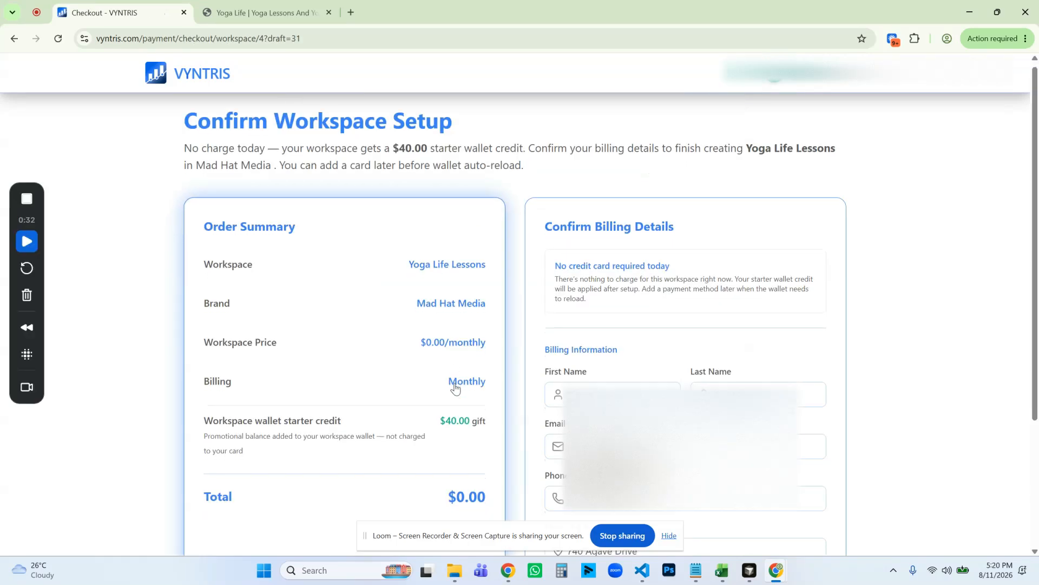
# - Review the order summary and prefilled billing details, create the workspace with no charge today, and follow its setup progress
pyautogui.scroll(-2, 455, 388)
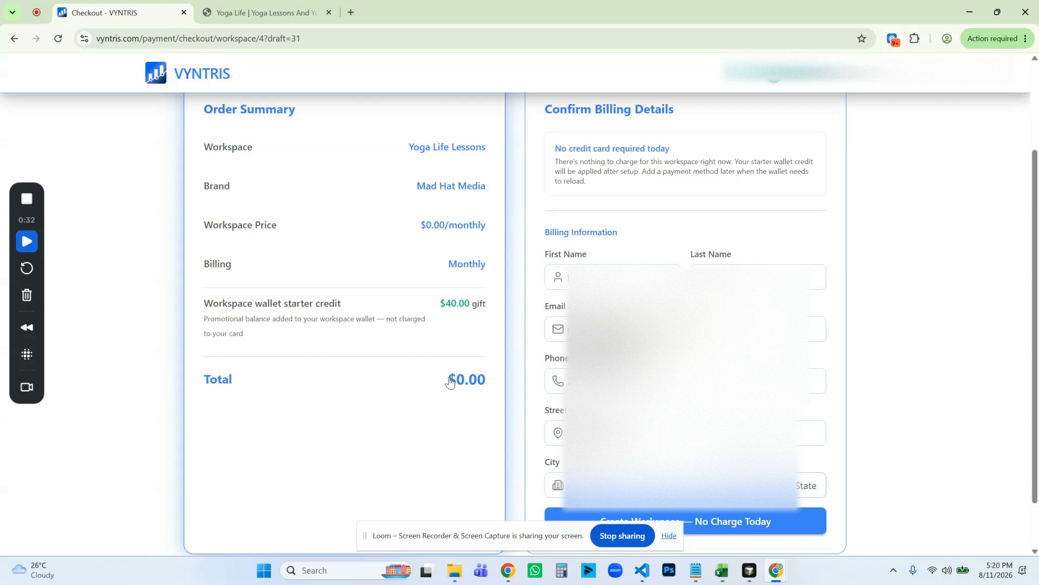
pyautogui.scroll(1, 449, 382)
pyautogui.scroll(-2, 448, 383)
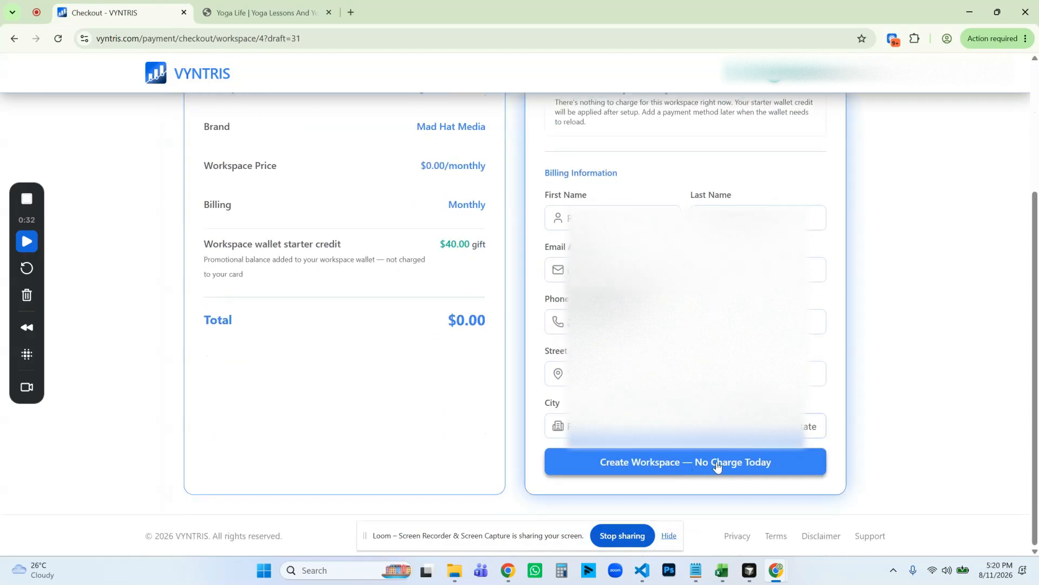
pyautogui.click(717, 467)
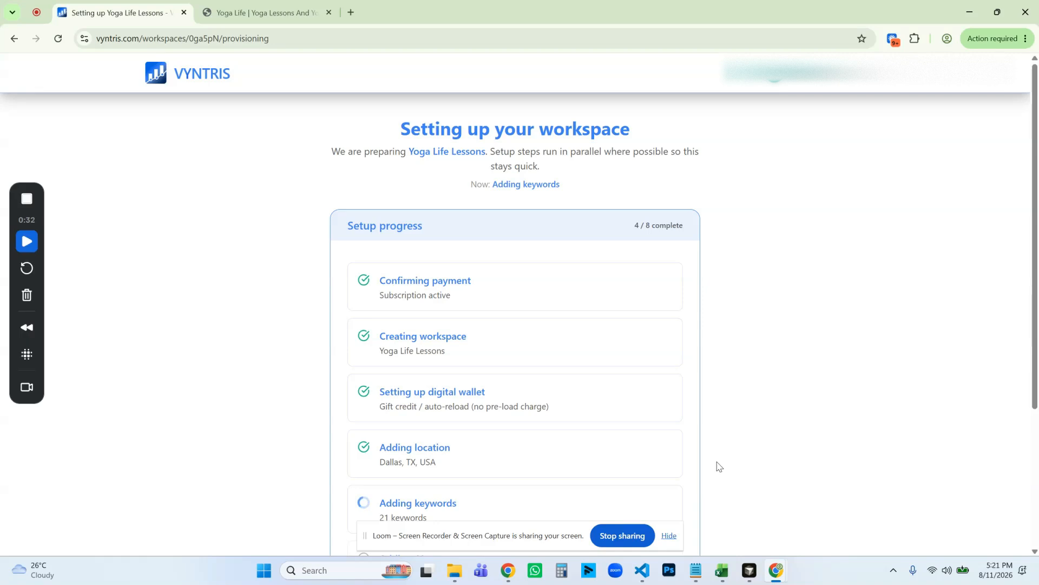
pyautogui.scroll(-4, 566, 280)
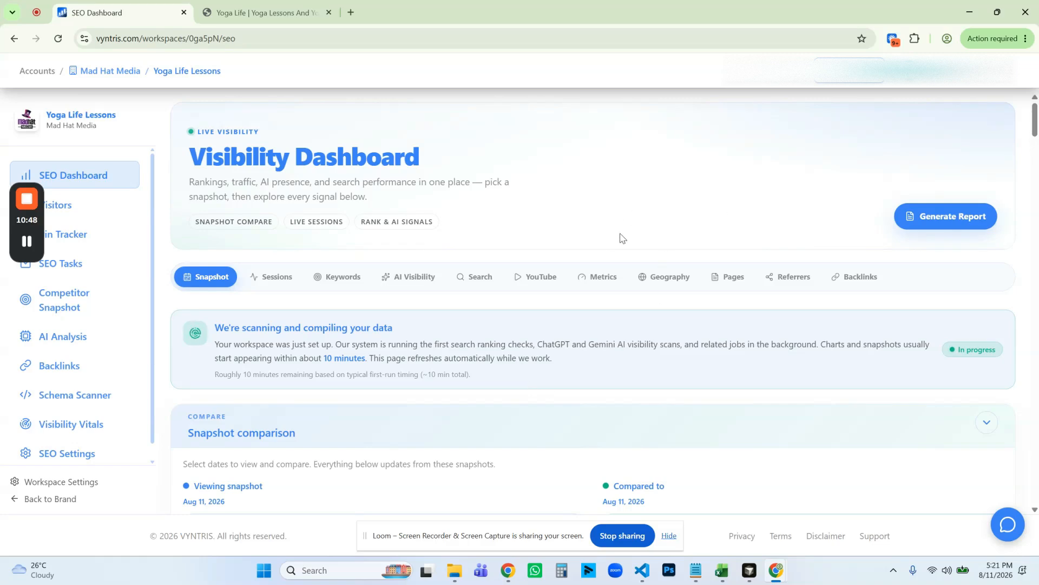
# - Look over the new workspace's Visibility Dashboard, including the snapshot comparison calendars
pyautogui.scroll(-3, 633, 249)
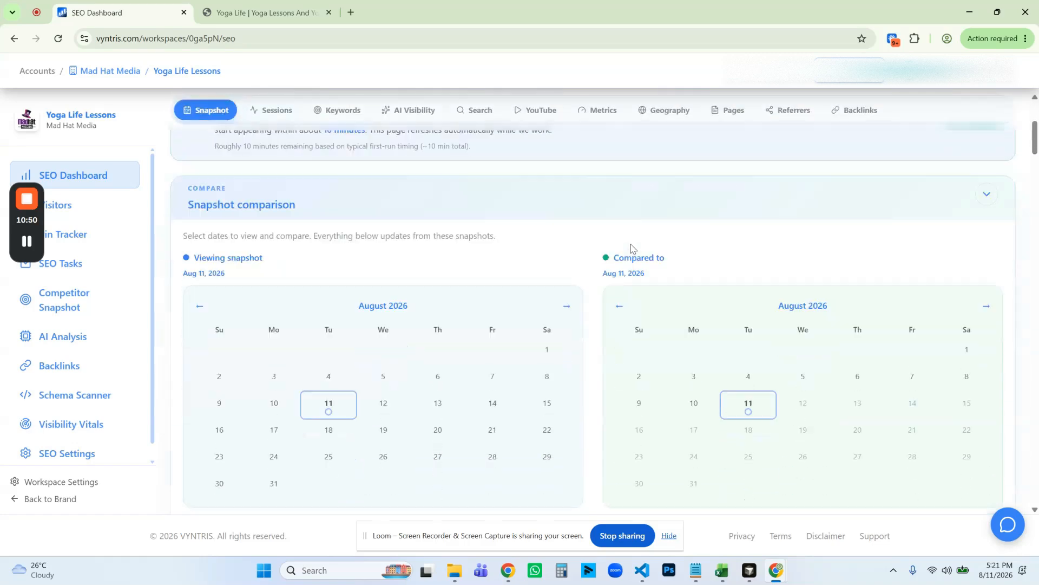
pyautogui.scroll(2, 633, 248)
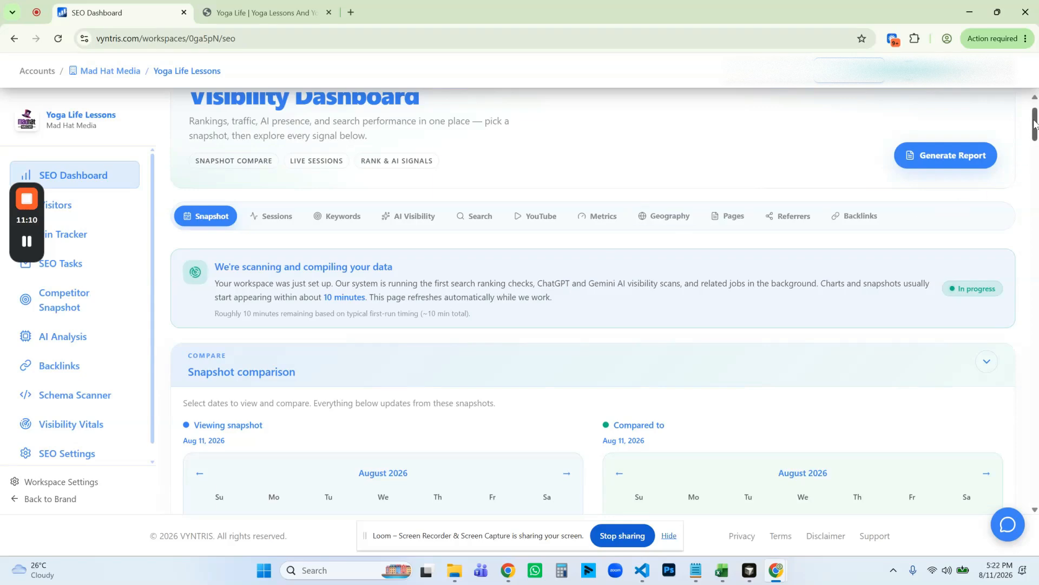
pyautogui.moveTo(1034, 124)
pyautogui.mouseDown()
pyautogui.moveTo(1035, 254)
pyautogui.moveTo(1035, 111)
pyautogui.mouseUp()
# - Open the workspace's SEO Settings and look through the general settings down to the website tracking script
pyautogui.scroll(-1, 90, 377)
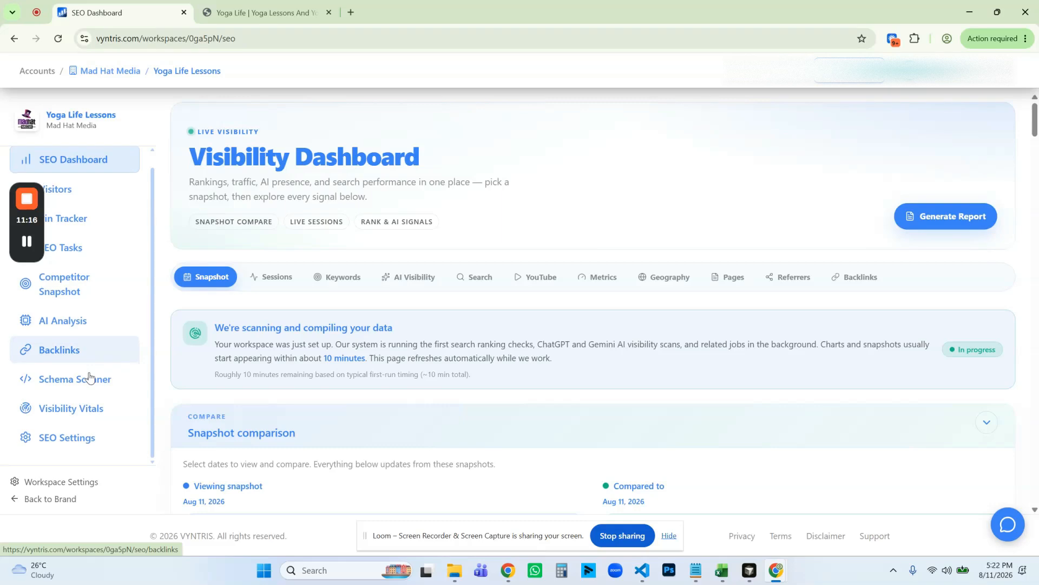
pyautogui.click(60, 445)
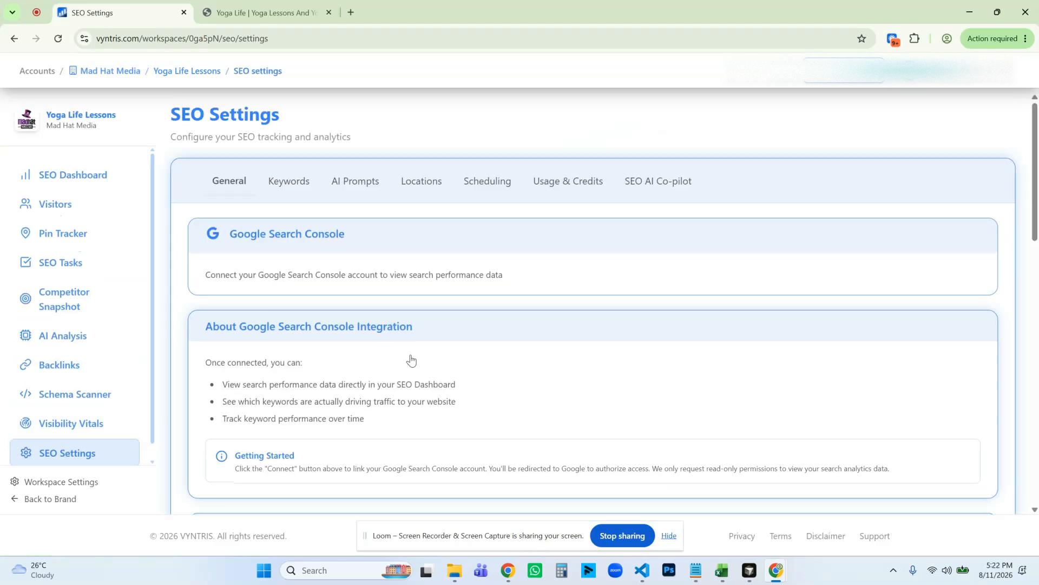
pyautogui.scroll(-3, 410, 325)
pyautogui.scroll(-10, 411, 360)
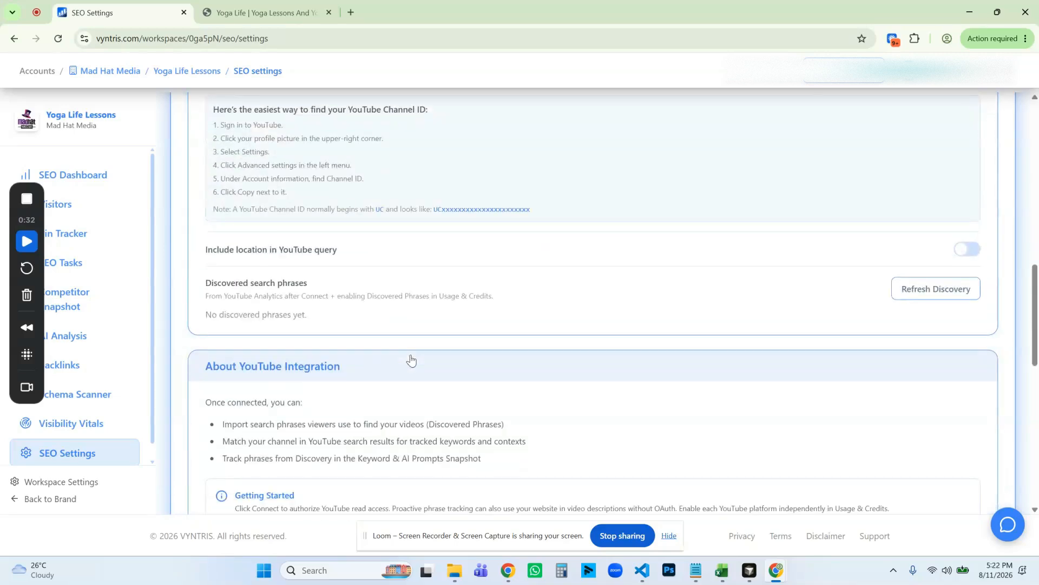
pyautogui.scroll(-6, 411, 360)
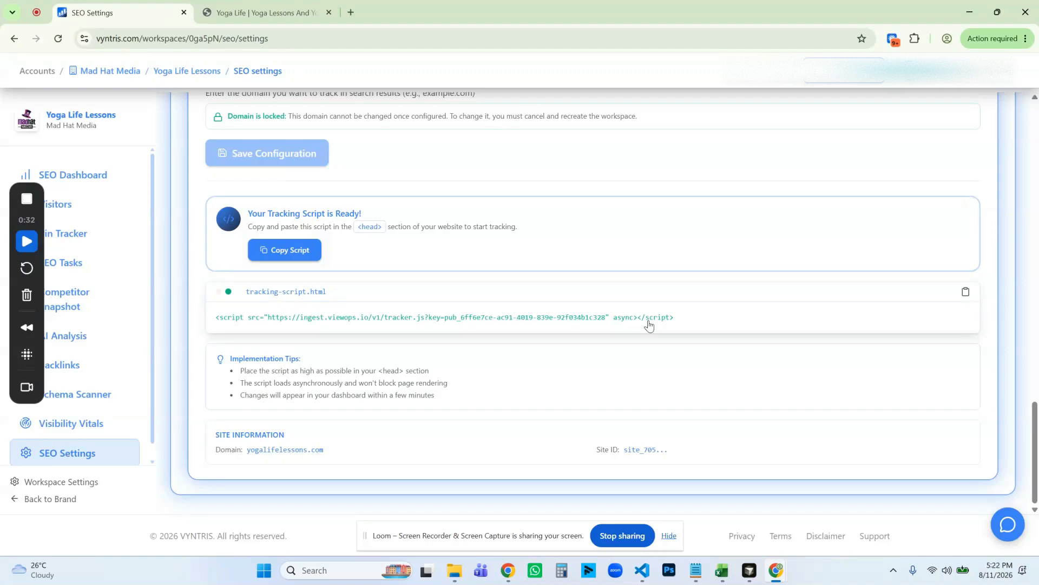
# - Return to the SEO Dashboard and view its Session Analytics section
pyautogui.click(86, 176)
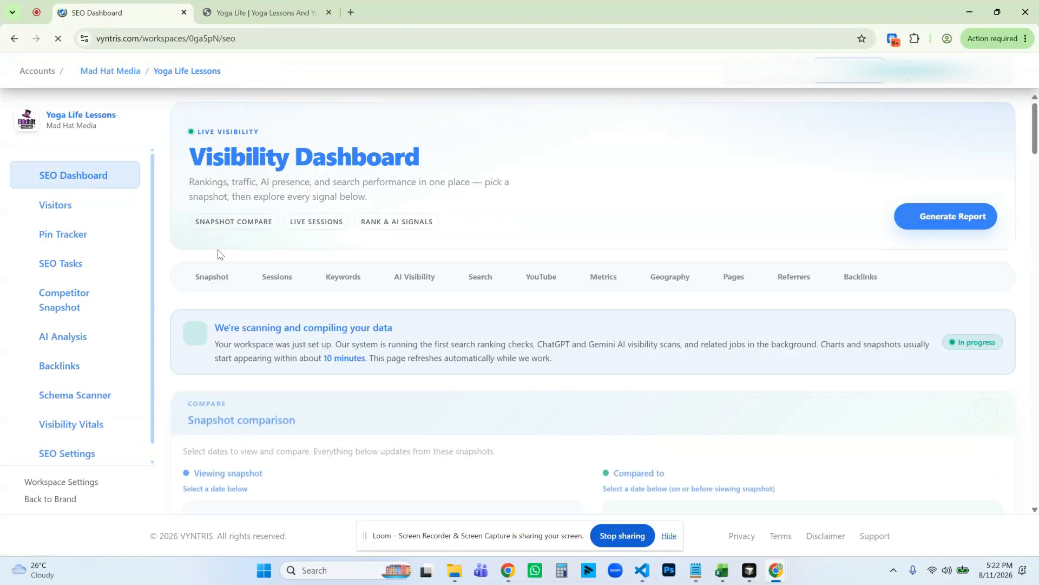
pyautogui.scroll(-2, 704, 325)
pyautogui.scroll(-10, 687, 364)
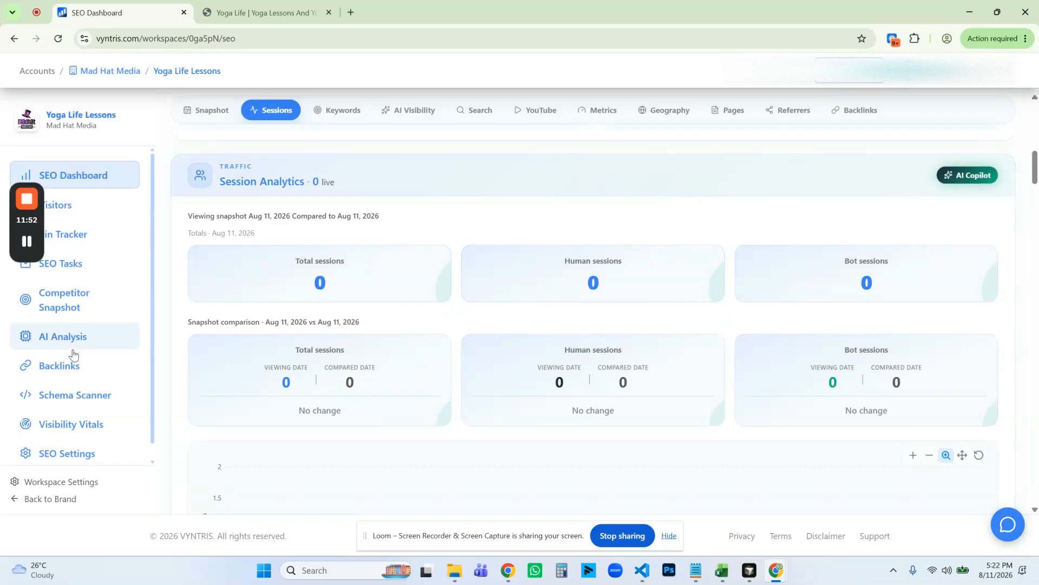
# - Go back to the SEO Settings and locate the tracking script for the site's head section
pyautogui.scroll(-1, 70, 358)
pyautogui.click(72, 445)
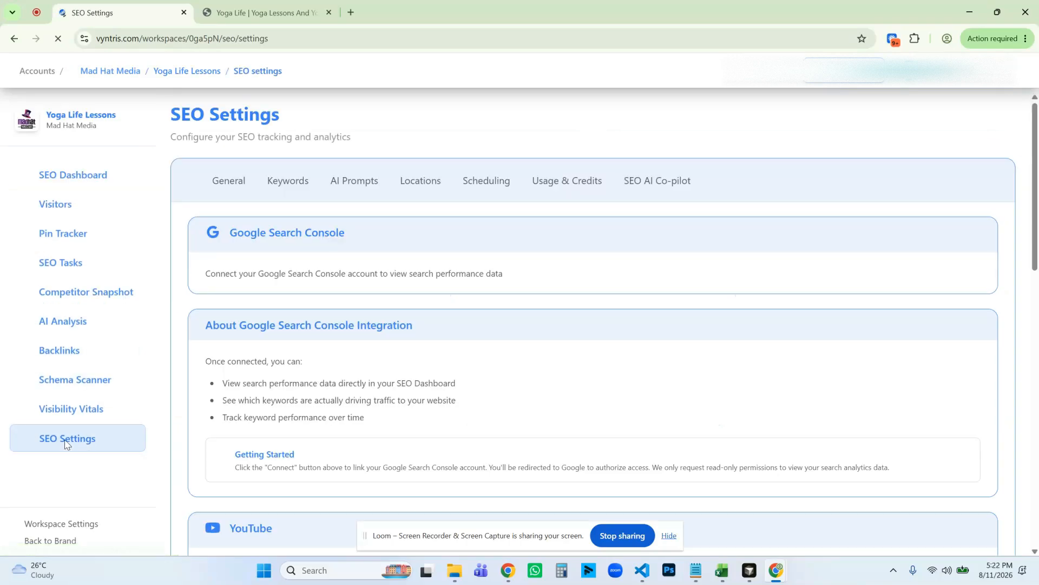
pyautogui.scroll(-15, 476, 309)
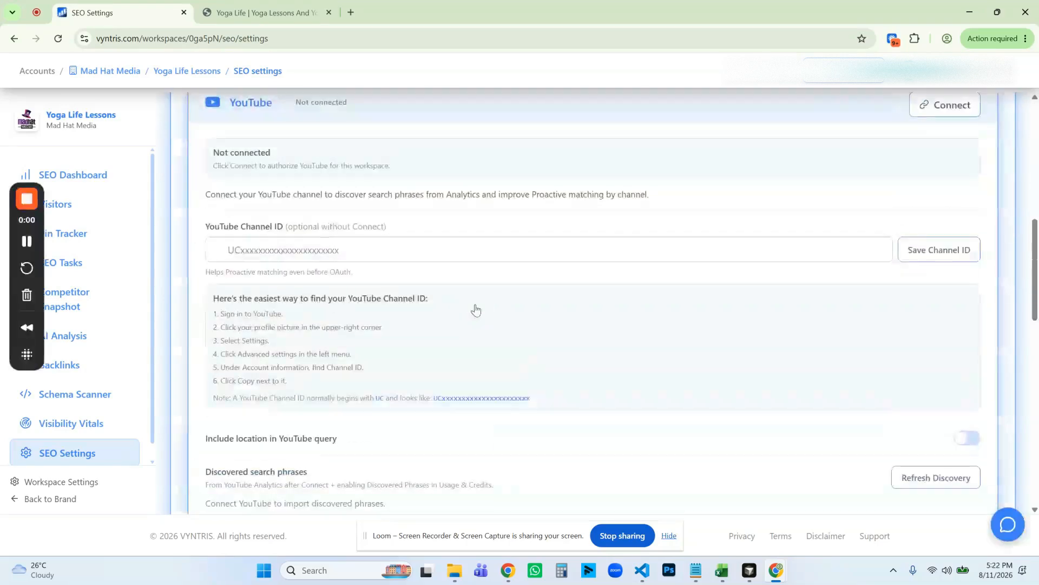
pyautogui.scroll(-6, 475, 310)
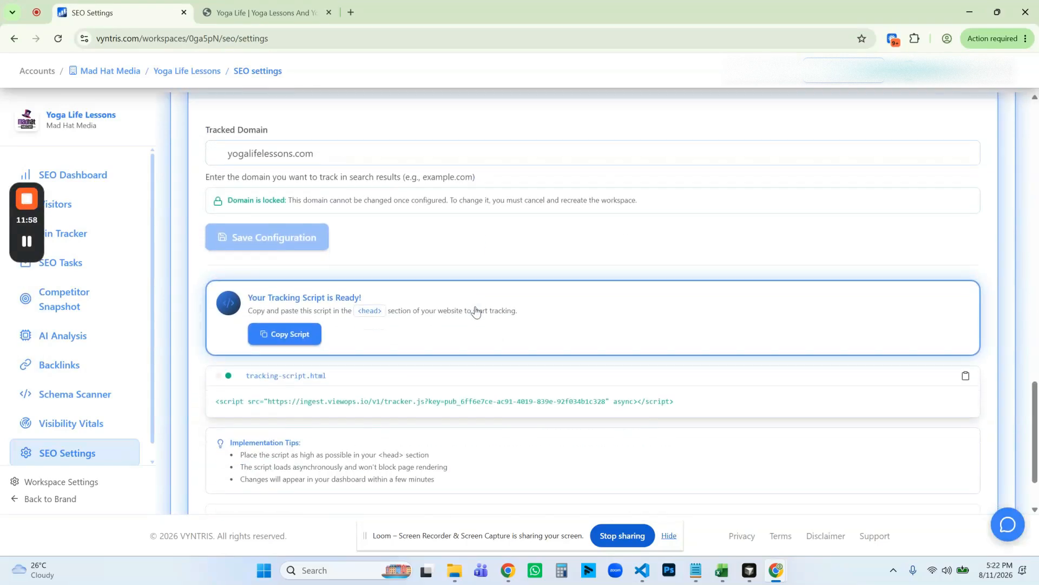